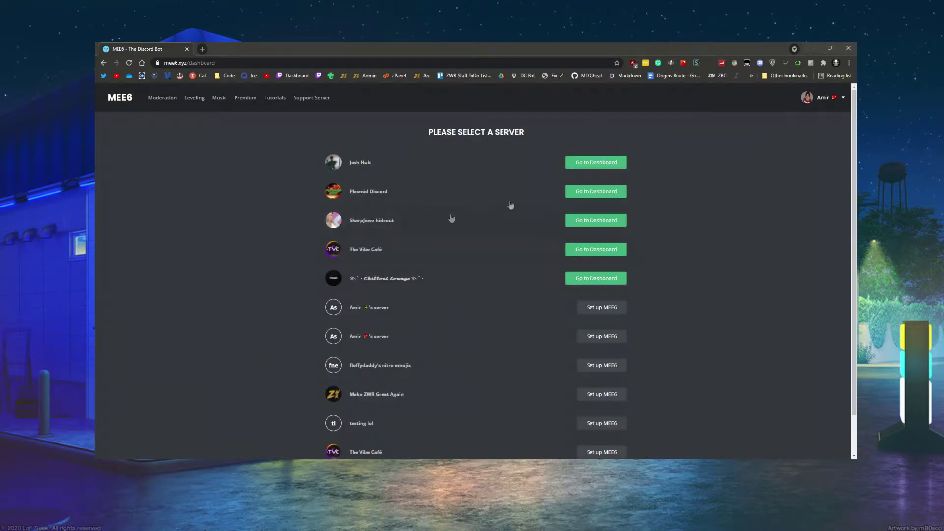
# Step: Switch to Discord and view the MEE6 bot's profile on the testing lol server, and return to the MEE6 dashboard
pyautogui.scroll(-1, 458, 292)
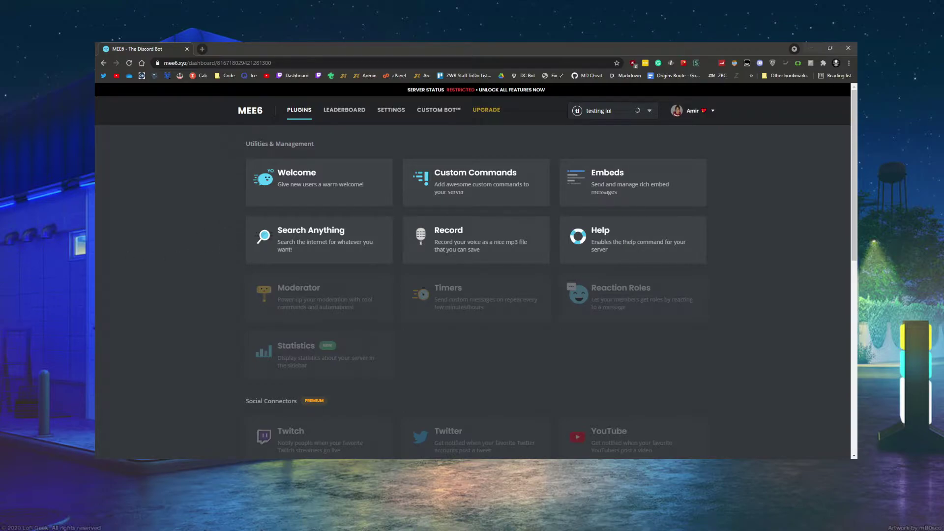
pyautogui.hotkey('alt', 'Tab')
pyautogui.click(806, 115)
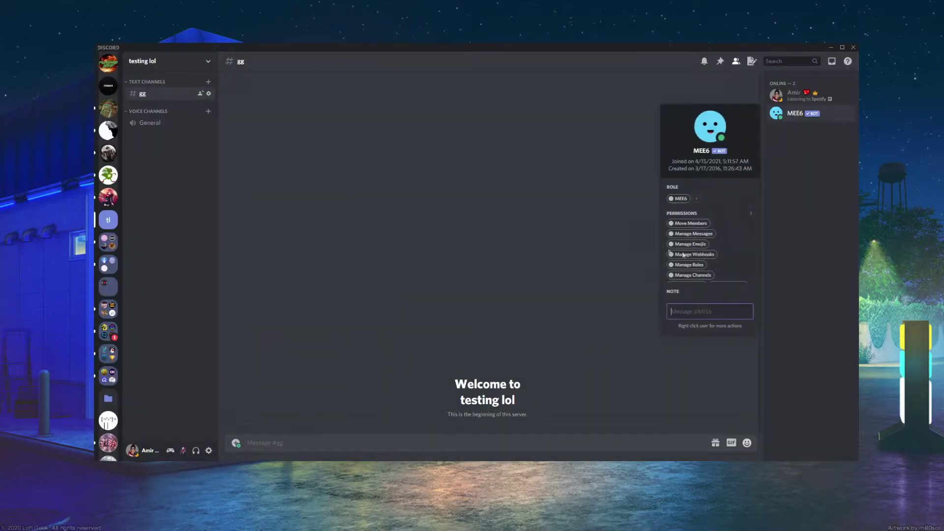
pyautogui.click(849, 135)
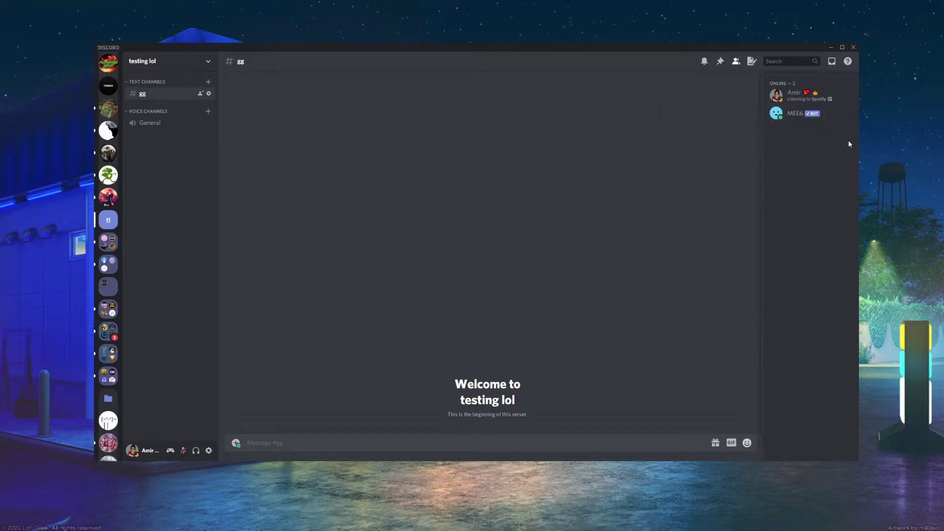
pyautogui.click(834, 48)
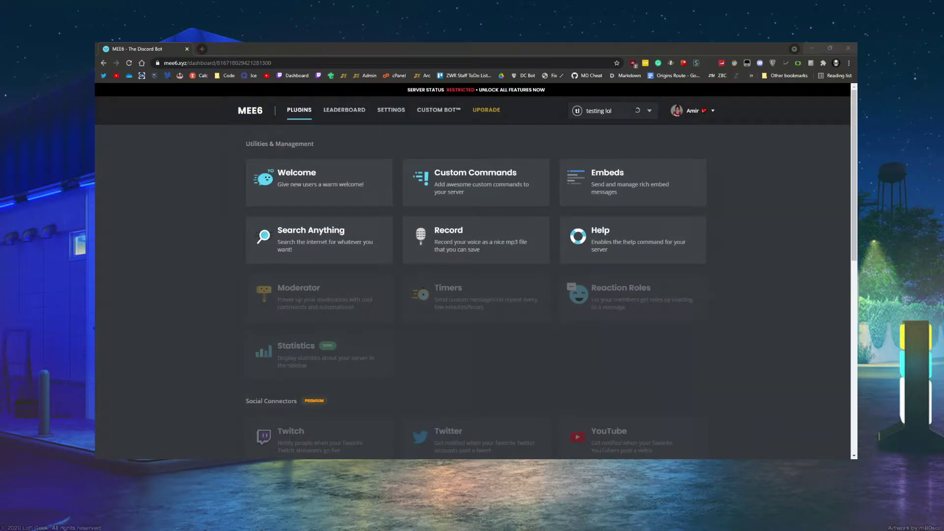
# Step: Look over the plugin categories available for the testing lol server, including the Welcome plugin's page
pyautogui.scroll(-7, 472, 270)
pyautogui.scroll(7, 472, 270)
pyautogui.click(359, 178)
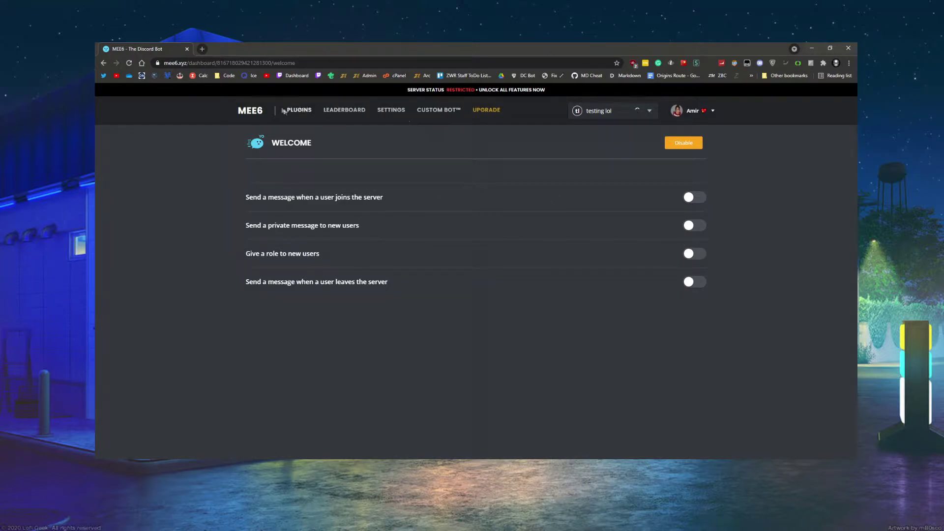
pyautogui.click(299, 110)
pyautogui.scroll(-9, 526, 230)
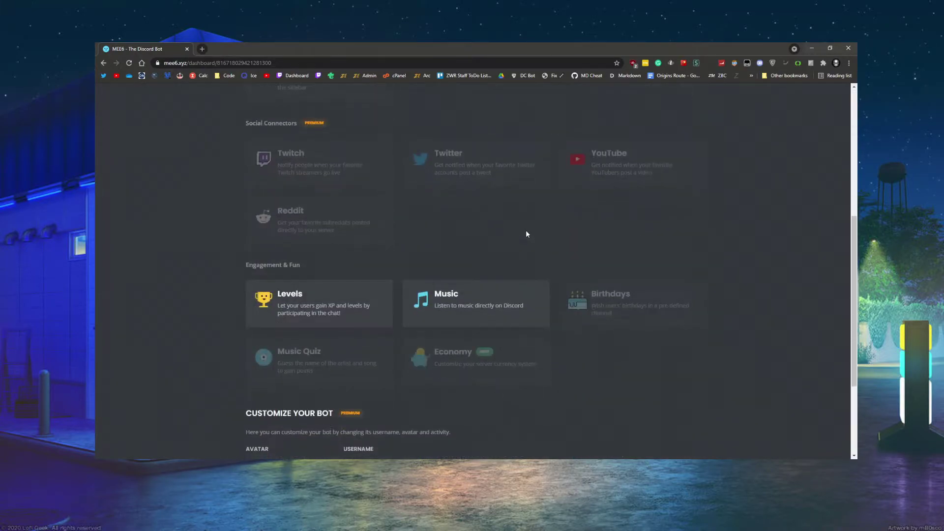
pyautogui.scroll(8, 344, 241)
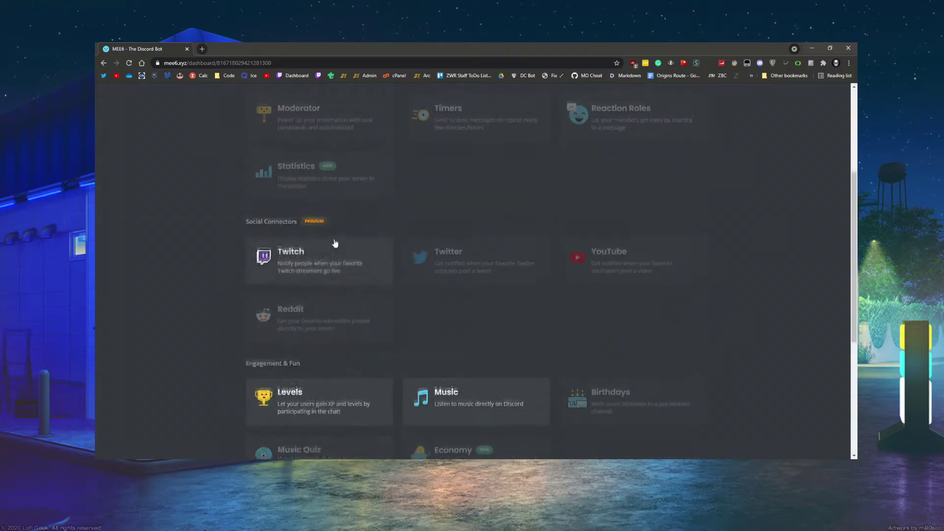
pyautogui.scroll(2, 393, 235)
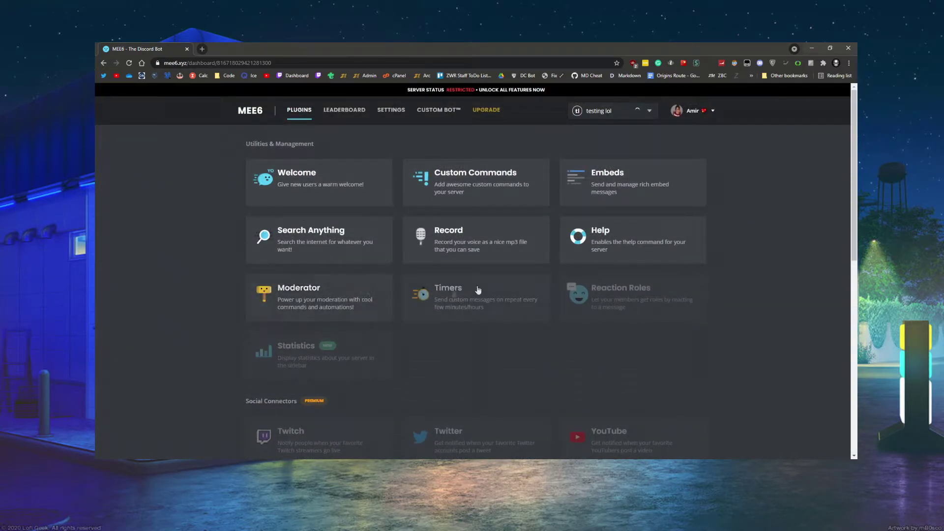
# Step: Open the Welcome plugin, enable the message sent when a user joins the server, and review its options
pyautogui.click(304, 179)
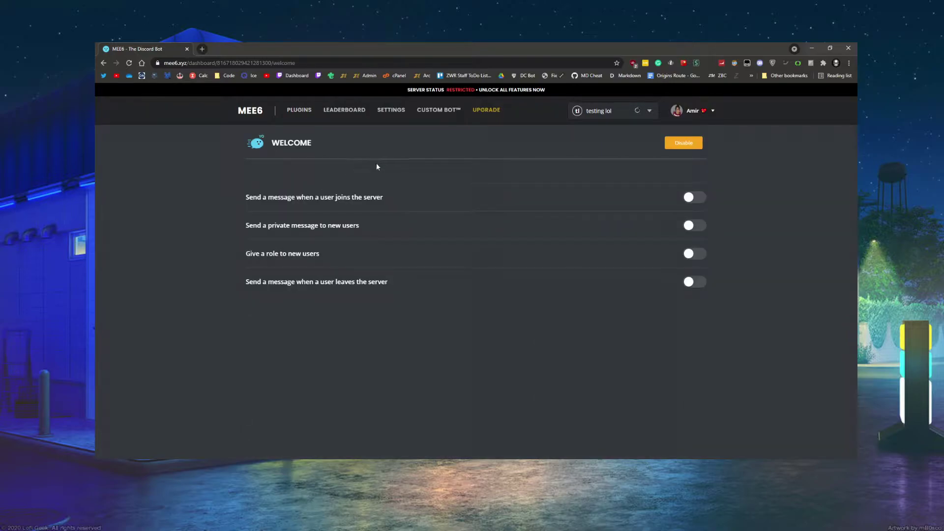
pyautogui.click(695, 199)
pyautogui.scroll(-3, 558, 289)
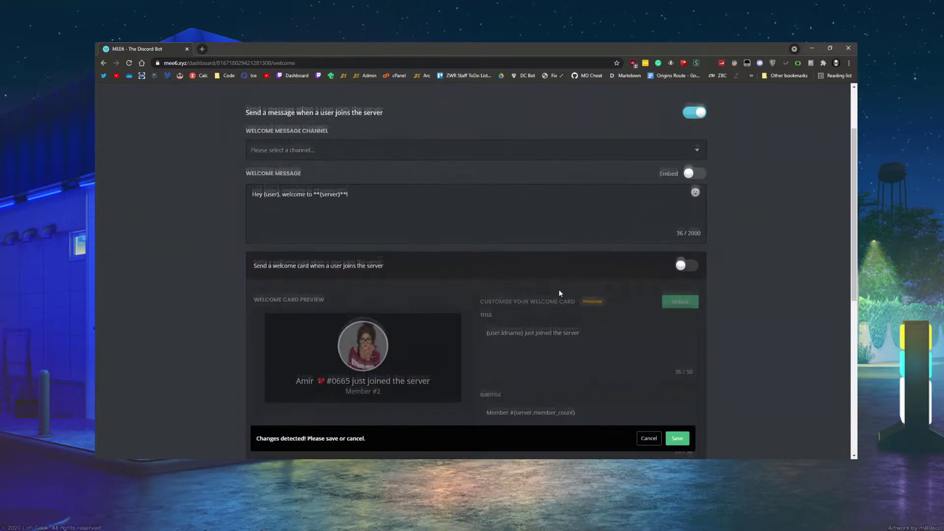
pyautogui.scroll(3, 559, 289)
pyautogui.scroll(-5, 559, 294)
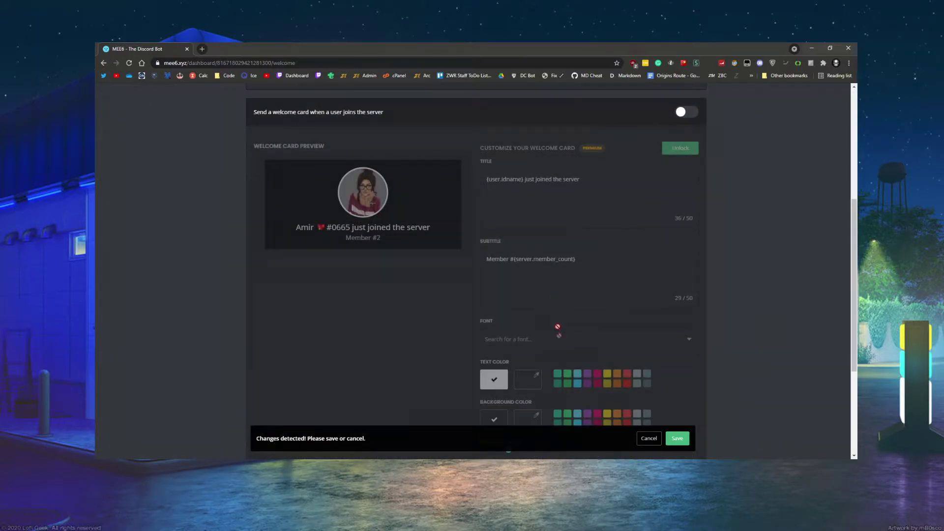
pyautogui.scroll(-2, 516, 312)
pyautogui.scroll(7, 528, 224)
# Step: Set the welcome message channel to gg and review the default welcome message text
pyautogui.click(315, 235)
pyautogui.click(410, 196)
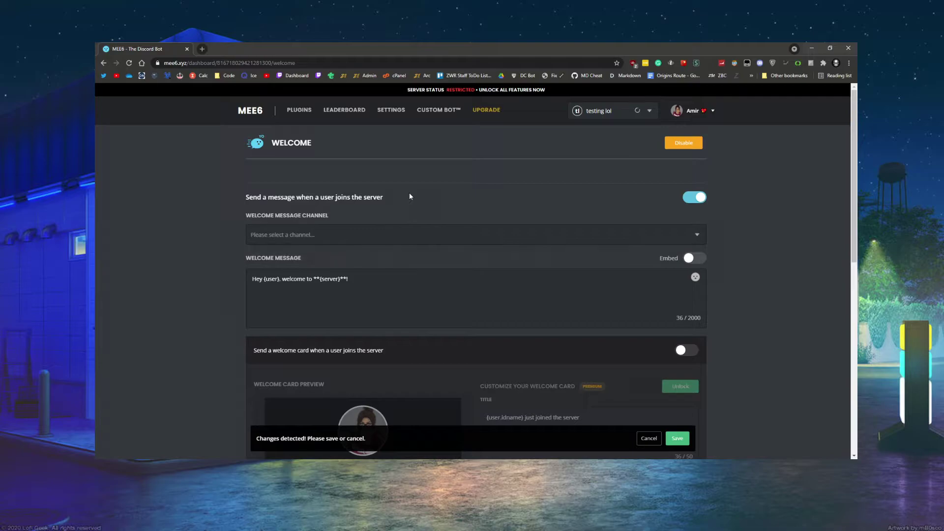
pyautogui.click(350, 236)
pyautogui.click(340, 255)
pyautogui.moveTo(282, 279); pyautogui.dragTo(369, 284)
pyautogui.click(369, 283)
# Step: Enable giving a role to new users and check the list of roles to give
pyautogui.scroll(-6, 512, 294)
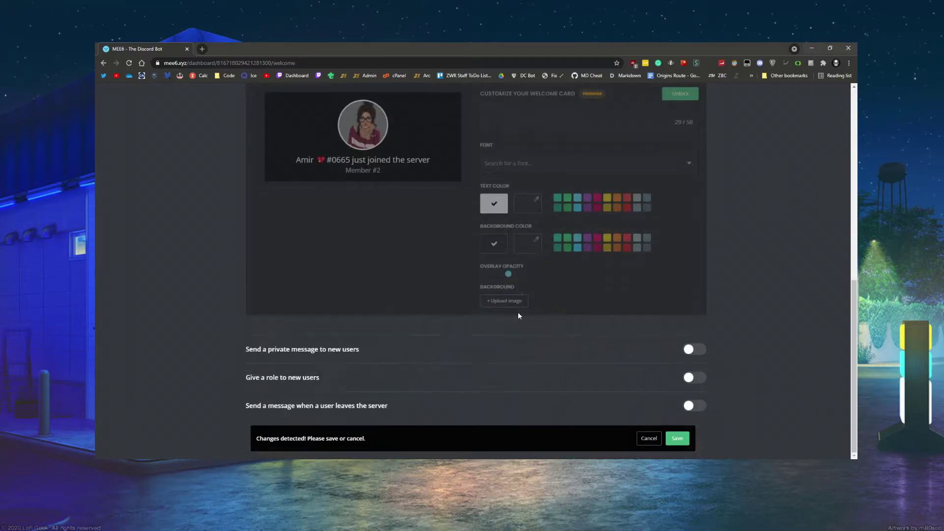
pyautogui.click(690, 377)
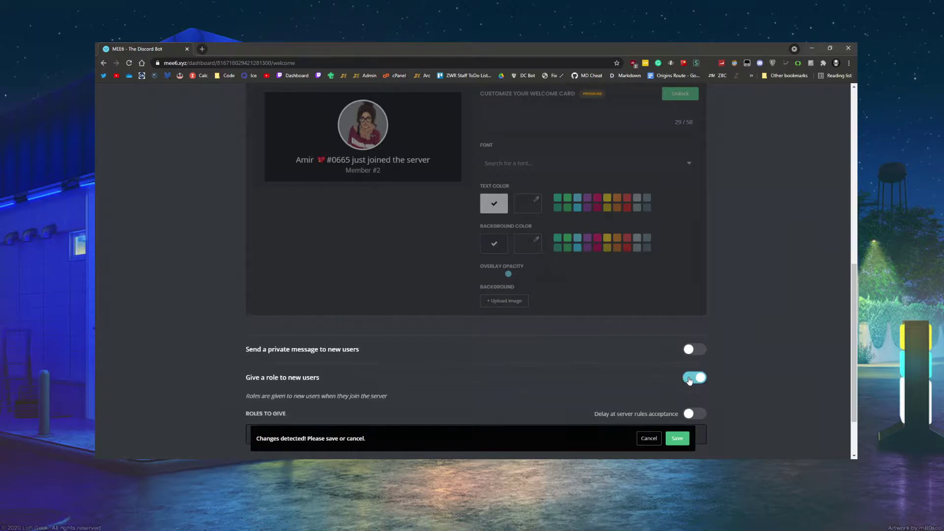
pyautogui.scroll(-2, 424, 316)
pyautogui.click(256, 362)
pyautogui.click(180, 357)
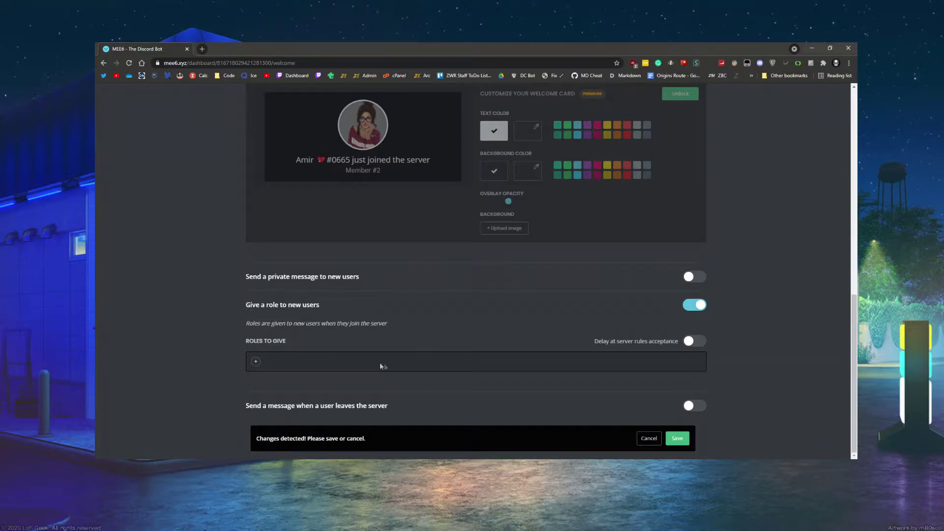
# Step: Enable the message for users leaving the server, review the default goodbye text, and disable the message again
pyautogui.click(693, 406)
pyautogui.scroll(-2, 630, 388)
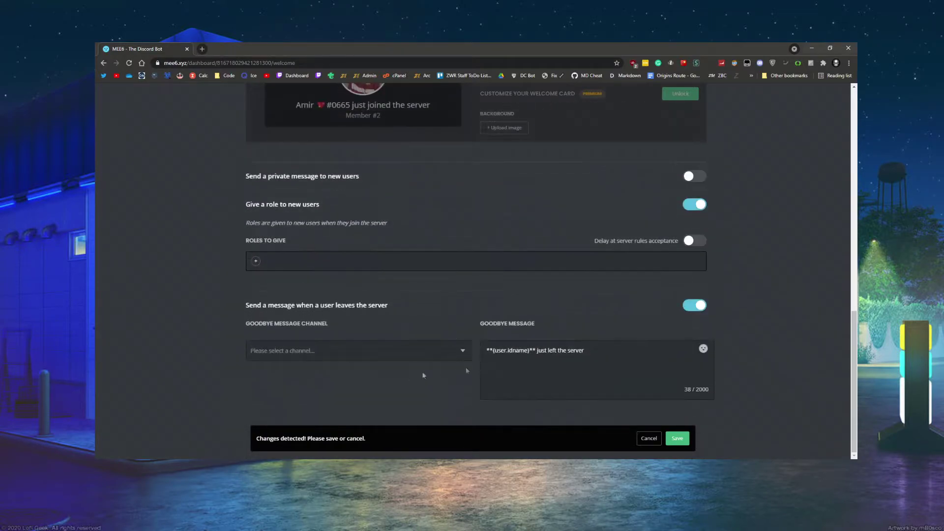
pyautogui.tripleClick(531, 350)
pyautogui.click(527, 377)
pyautogui.tripleClick(580, 351)
pyautogui.click(530, 370)
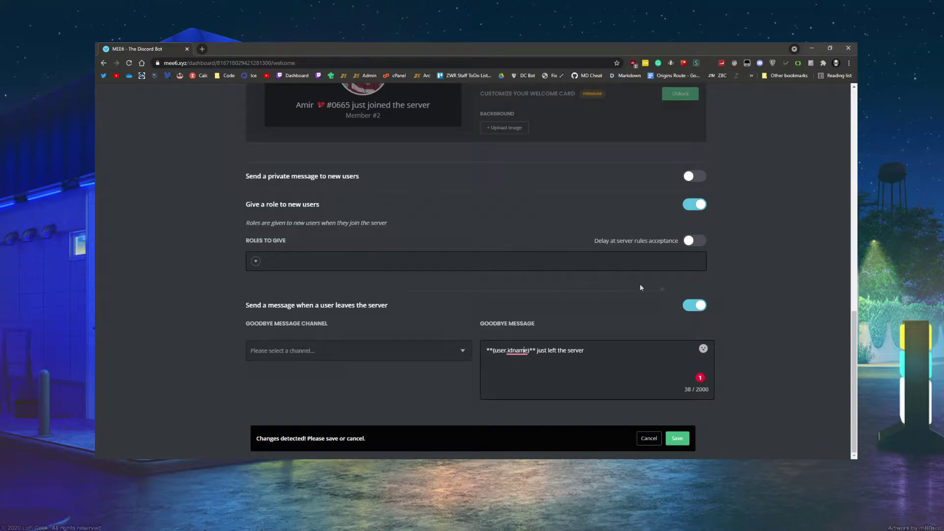
pyautogui.click(694, 305)
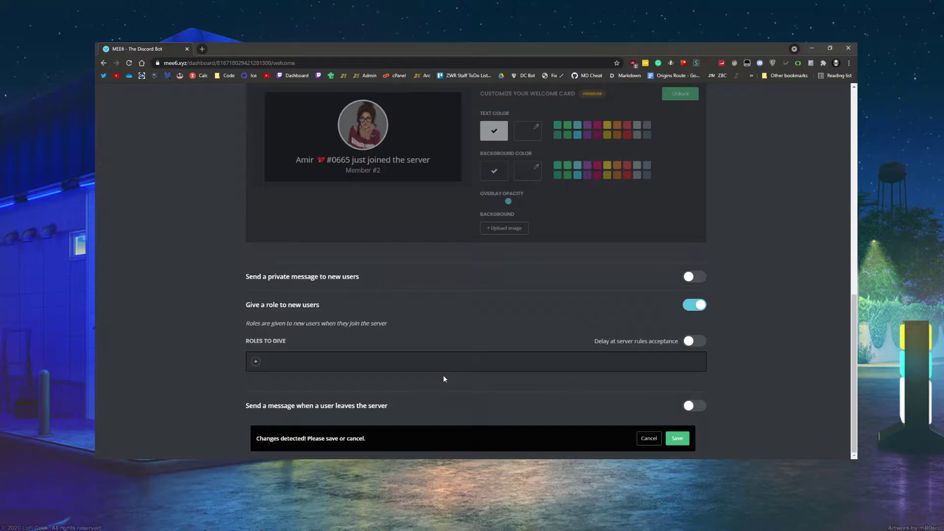
# Step: Turn the delay at server rules acceptance on for the new-user role and back off
pyautogui.click(692, 341)
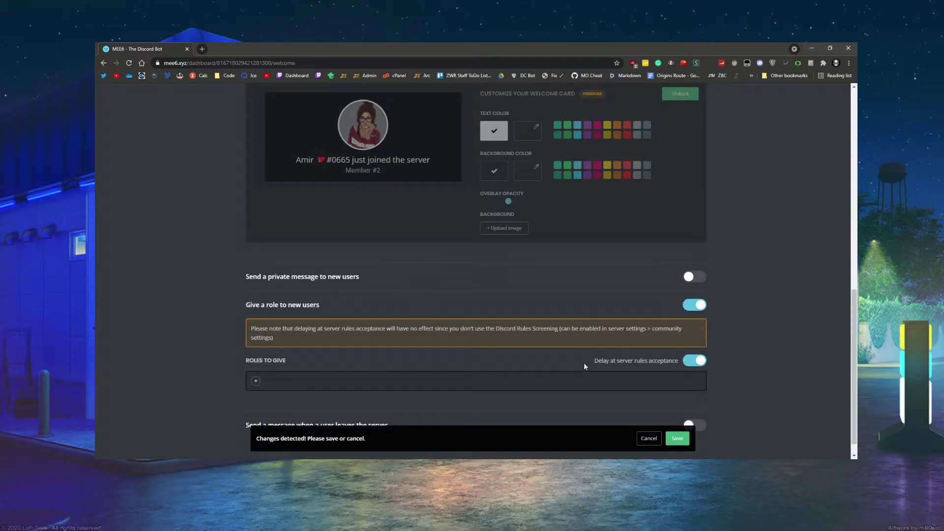
pyautogui.moveTo(595, 360); pyautogui.dragTo(664, 364)
pyautogui.click(703, 363)
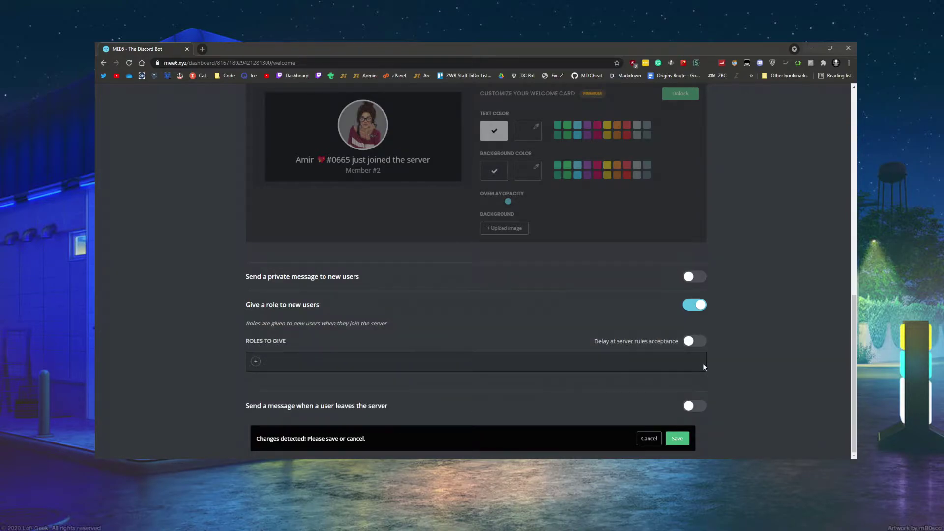
# Step: Enable the private message to new users, compare it with the welcome message settings, and disable it again
pyautogui.click(694, 278)
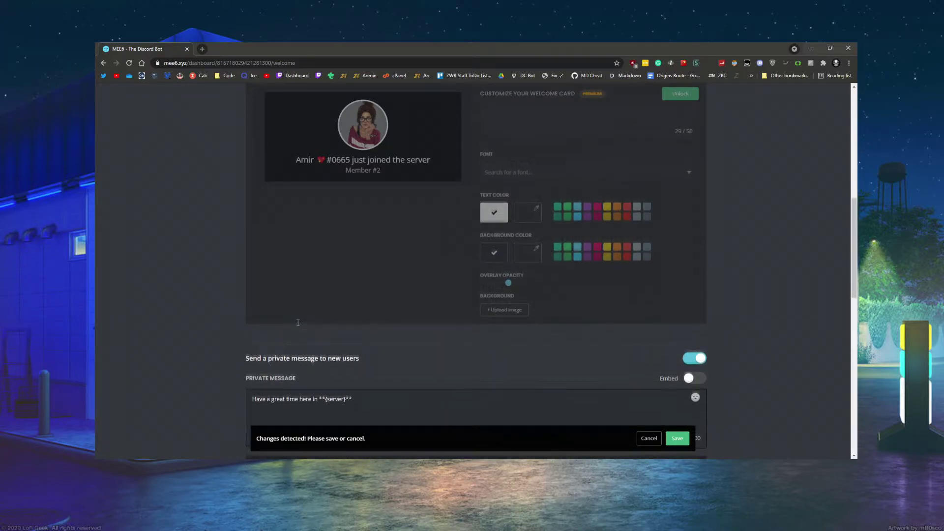
pyautogui.scroll(6, 298, 322)
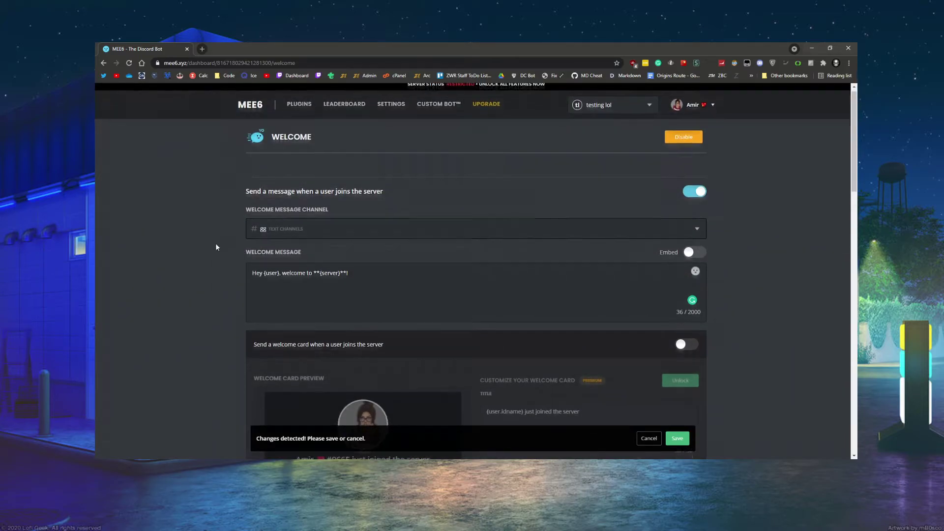
pyautogui.scroll(-9, 333, 261)
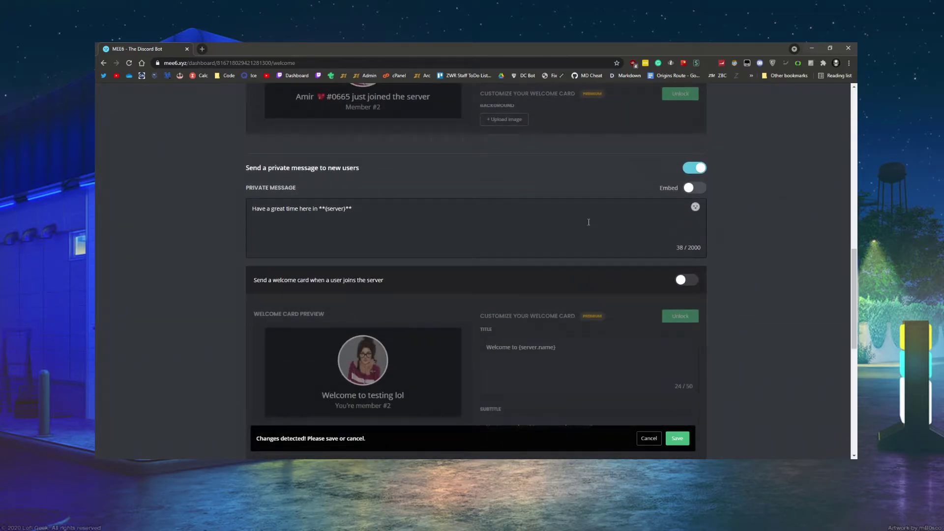
pyautogui.click(694, 168)
# Step: Turn off the join message and the role for new users in the Welcome plugin
pyautogui.scroll(8, 693, 189)
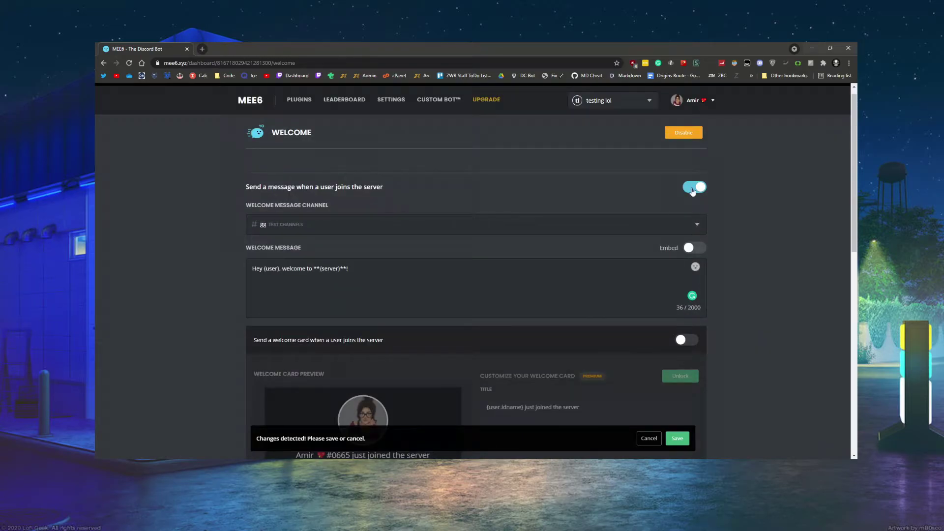
pyautogui.click(693, 190)
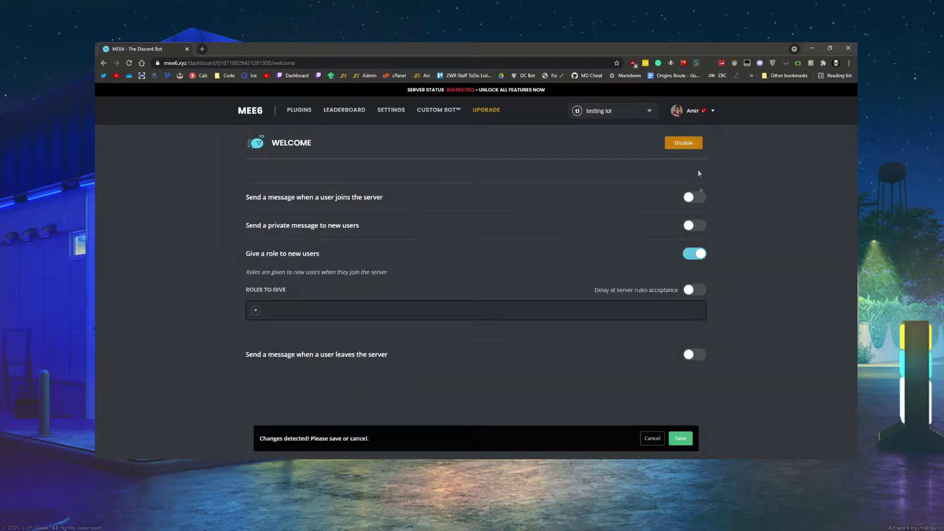
pyautogui.click(694, 255)
# Step: Start a new text command in the Custom Commands plugin and review its default bot response
pyautogui.click(298, 111)
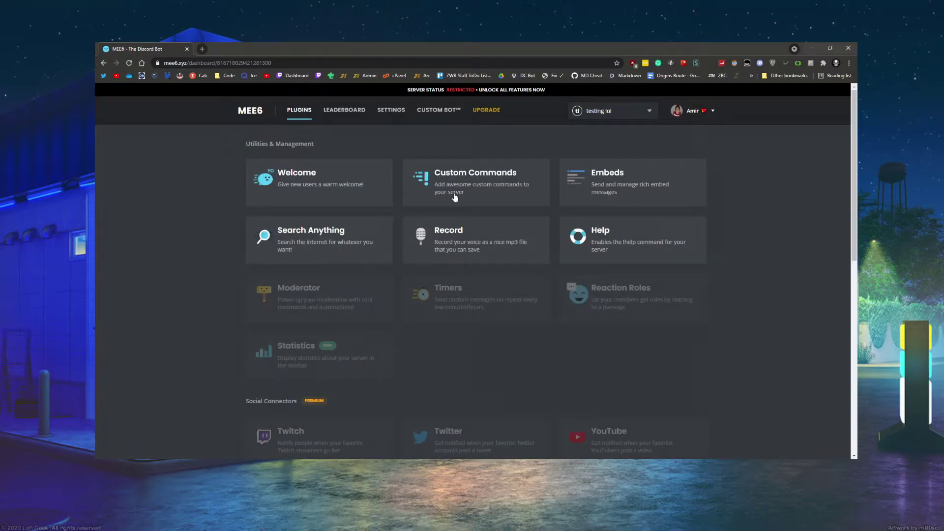
pyautogui.click(455, 197)
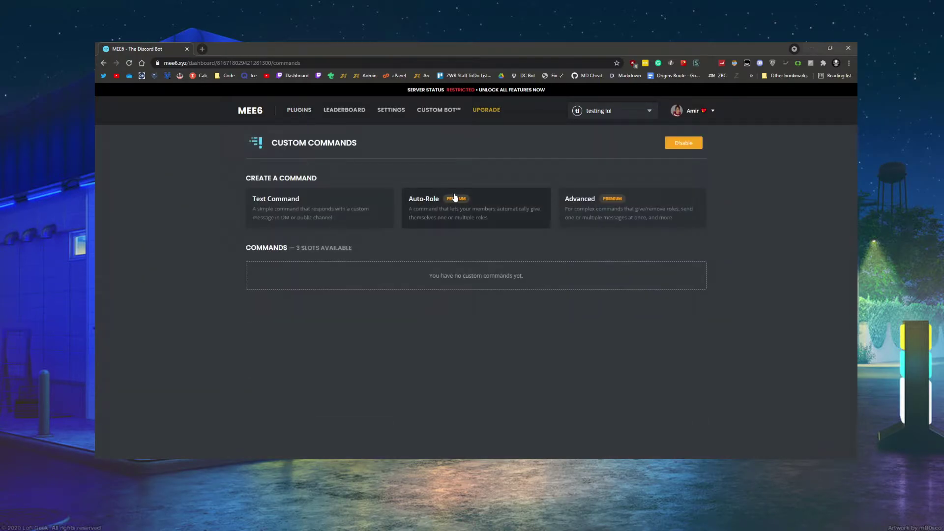
pyautogui.click(327, 198)
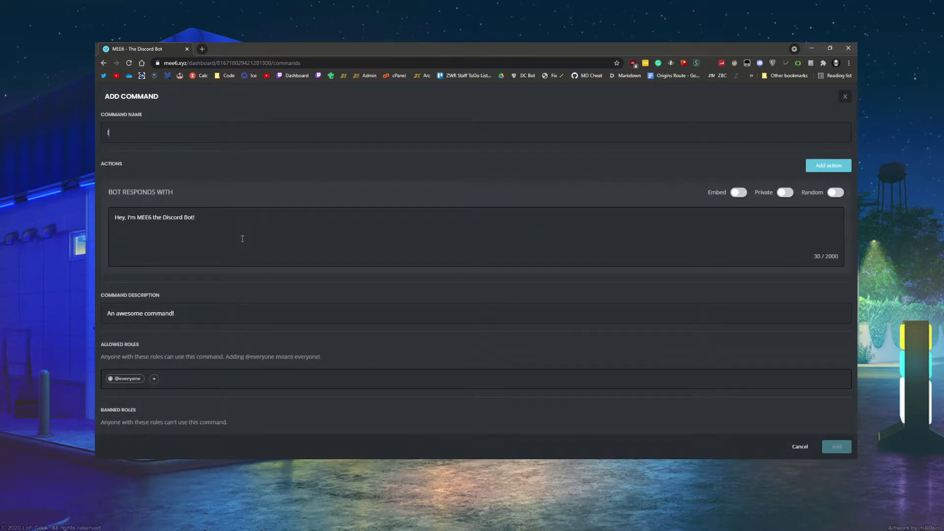
pyautogui.moveTo(195, 217); pyautogui.dragTo(114, 216)
pyautogui.click(185, 218)
# Step: Examine the new command's allowed roles setting and the roles that can be added to it
pyautogui.scroll(-4, 140, 363)
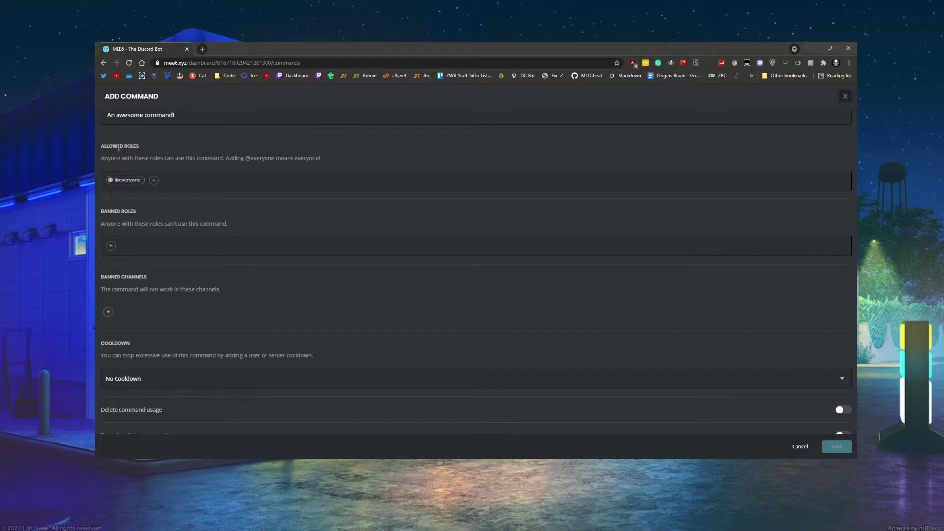
pyautogui.moveTo(103, 146); pyautogui.dragTo(149, 143)
pyautogui.click(150, 147)
pyautogui.click(154, 180)
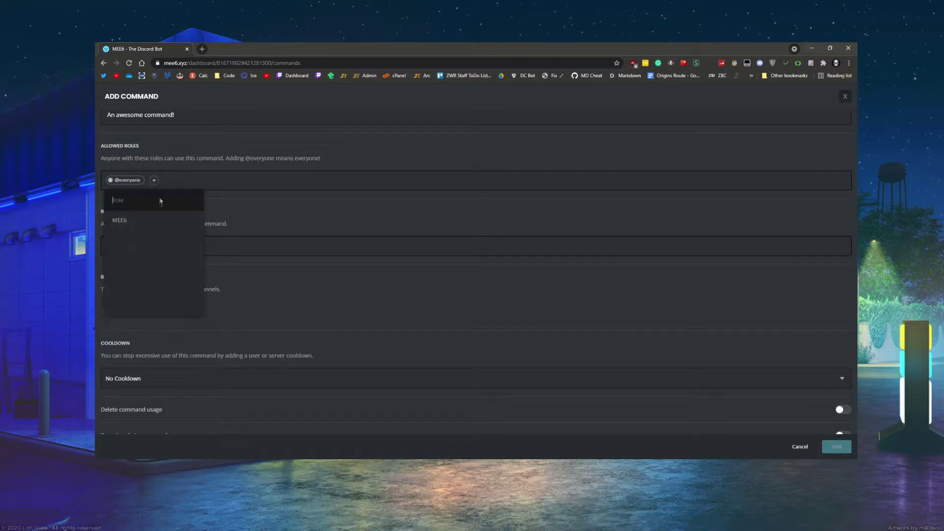
pyautogui.click(225, 193)
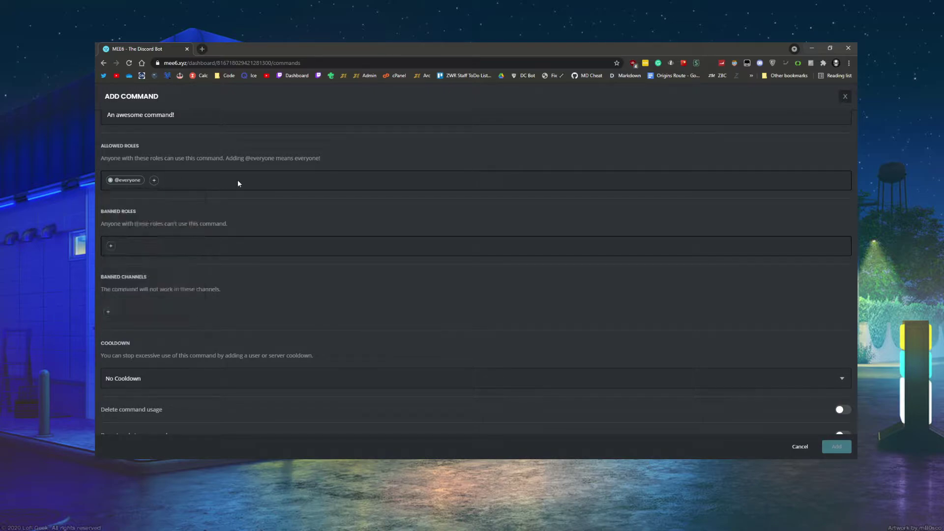
pyautogui.click(153, 180)
pyautogui.click(190, 175)
# Step: Check which roles and channels can be banned from the new command, leaving both lists empty
pyautogui.click(110, 245)
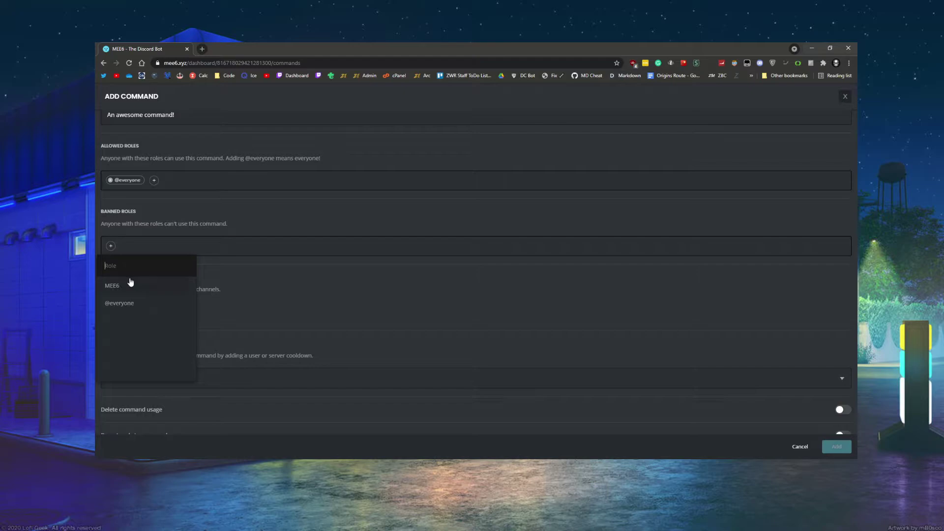
pyautogui.click(147, 170)
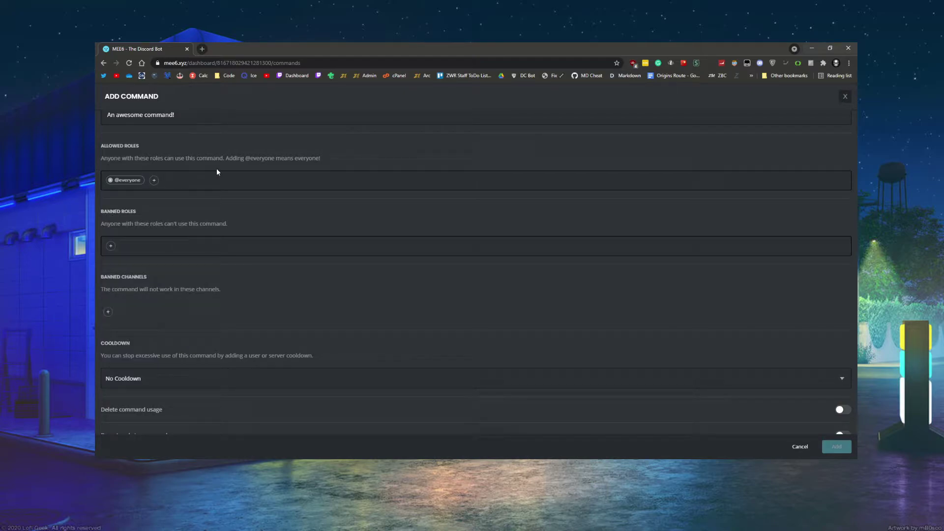
pyautogui.scroll(-1, 165, 241)
pyautogui.click(108, 300)
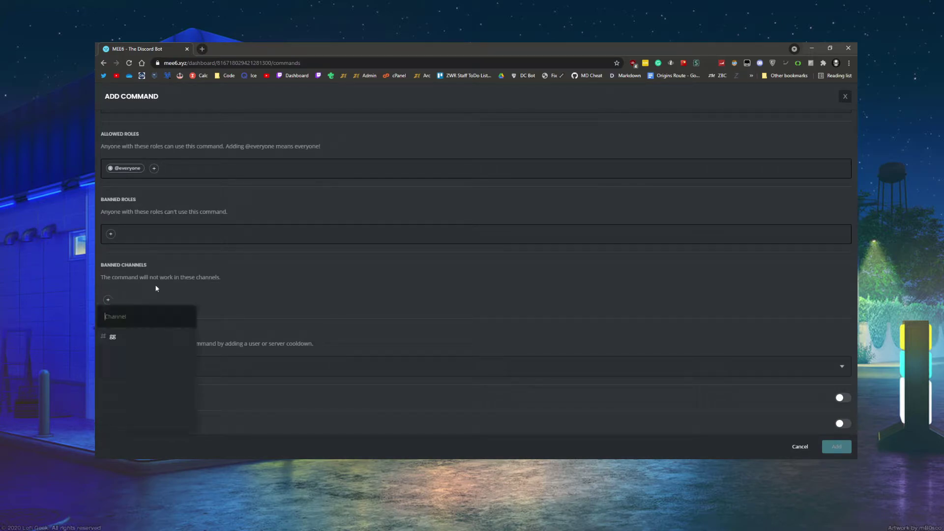
pyautogui.click(110, 300)
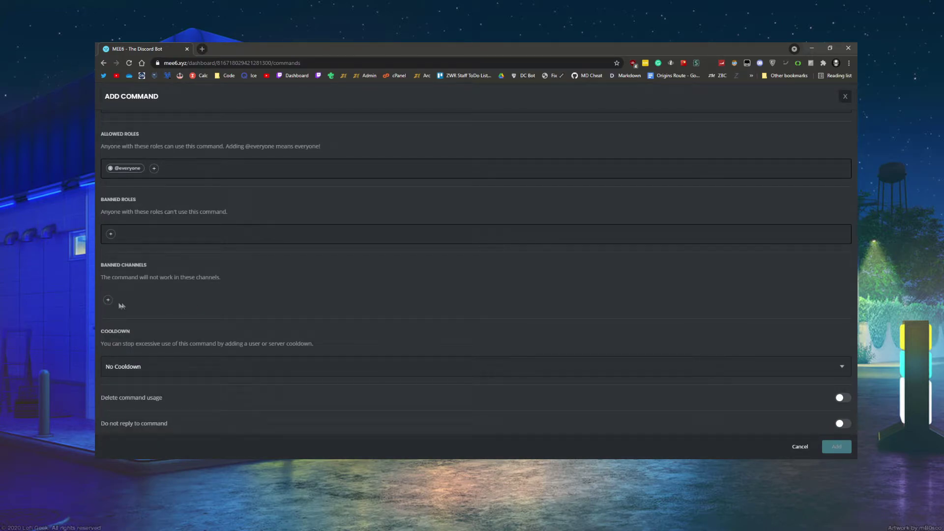
# Step: Check the cooldown options for the new text command and close it without adding it
pyautogui.click(181, 364)
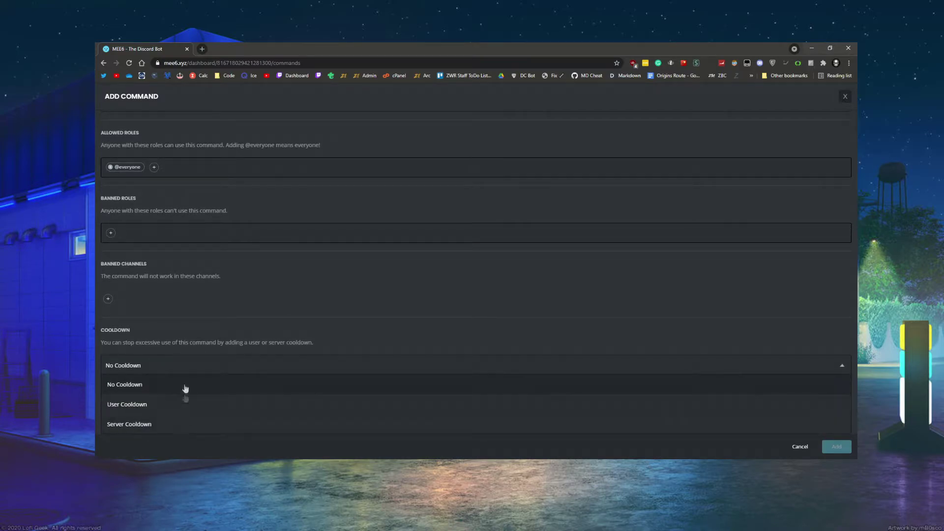
pyautogui.click(180, 335)
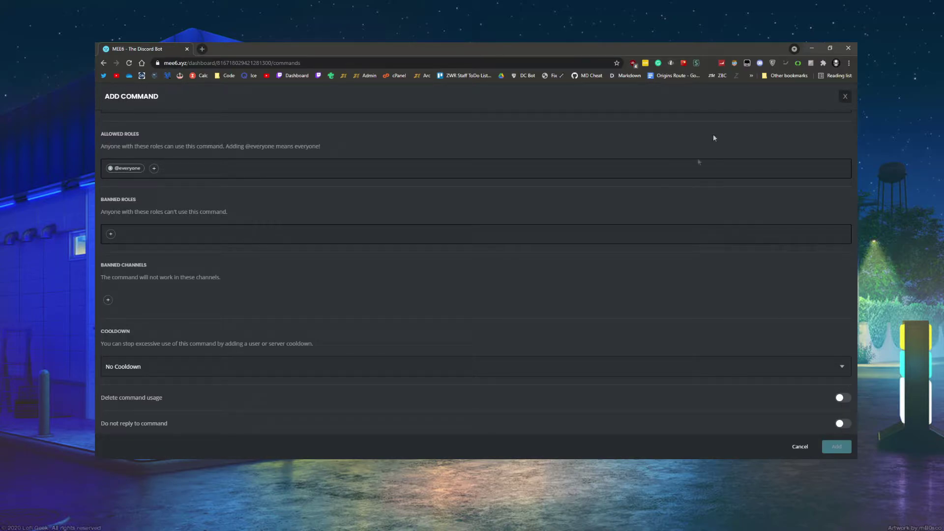
pyautogui.click(845, 97)
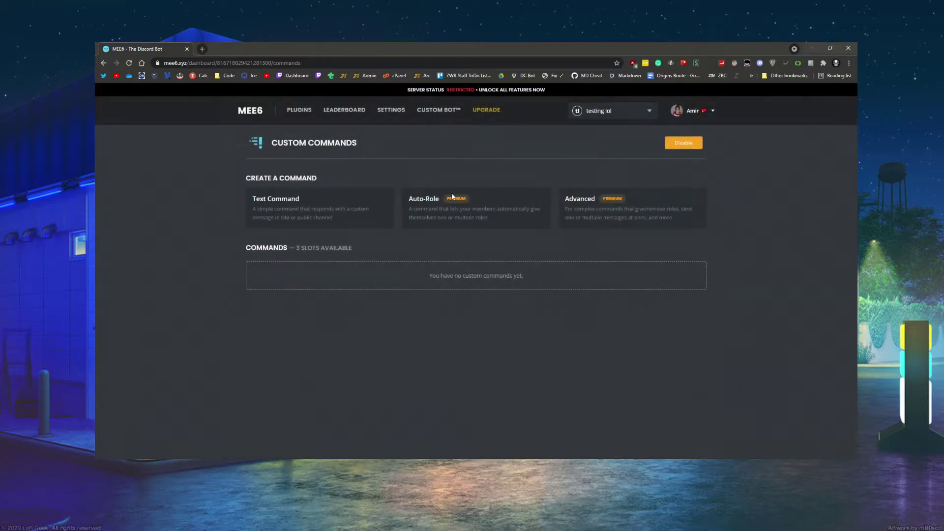
# Step: Examine the Embeds plugin's message editor, including its content, field, image and embed color settings
pyautogui.click(298, 110)
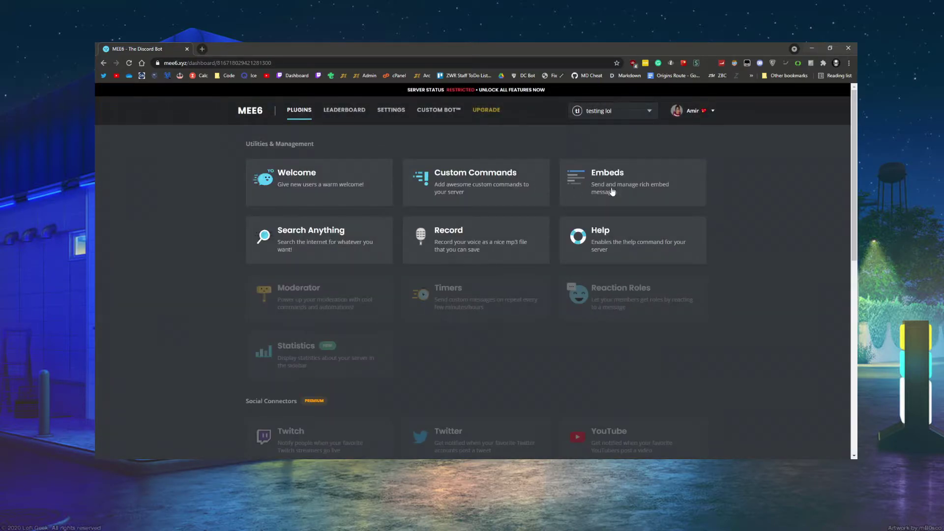
pyautogui.click(614, 191)
pyautogui.scroll(-4, 507, 202)
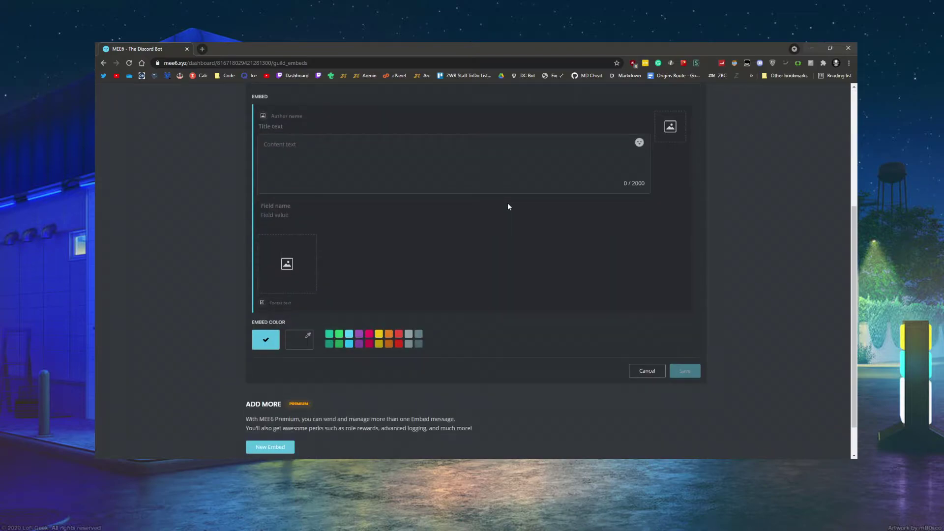
pyautogui.scroll(2, 509, 203)
pyautogui.scroll(2, 416, 246)
pyautogui.scroll(-5, 405, 248)
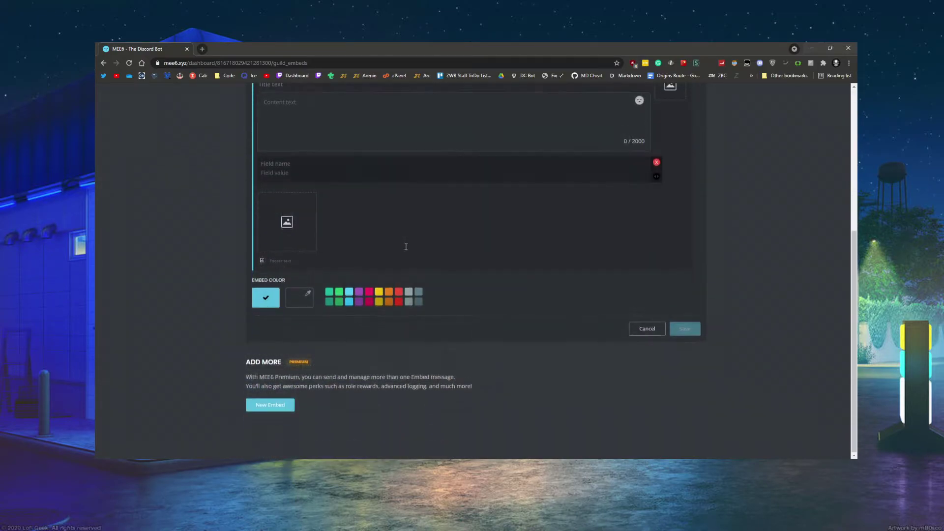
pyautogui.scroll(5, 399, 244)
# Step: Review the commands offered by the Search Anything plugin and return to the plugin list
pyautogui.click(294, 112)
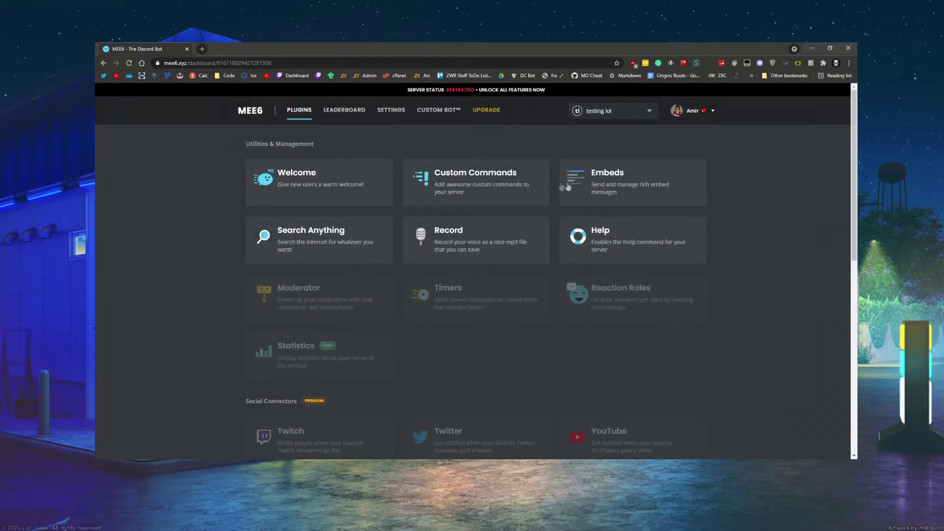
pyautogui.click(282, 241)
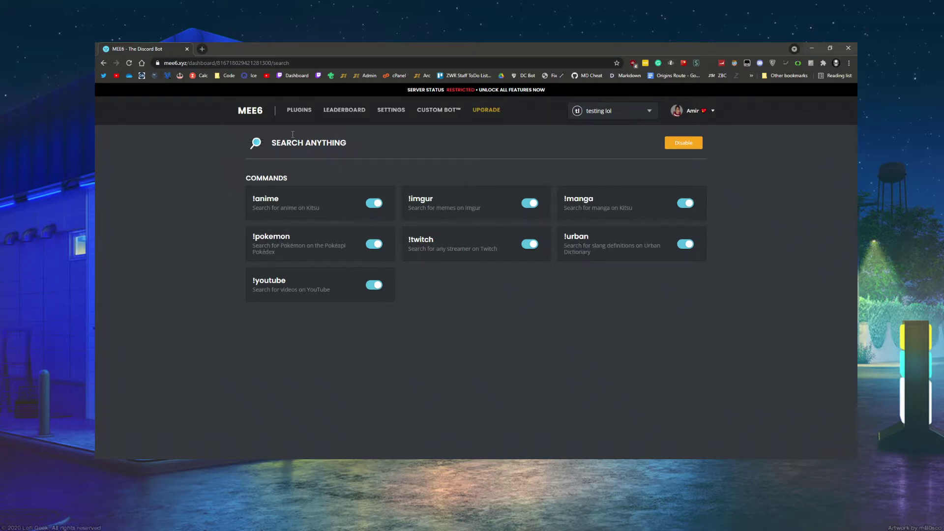
pyautogui.click(299, 110)
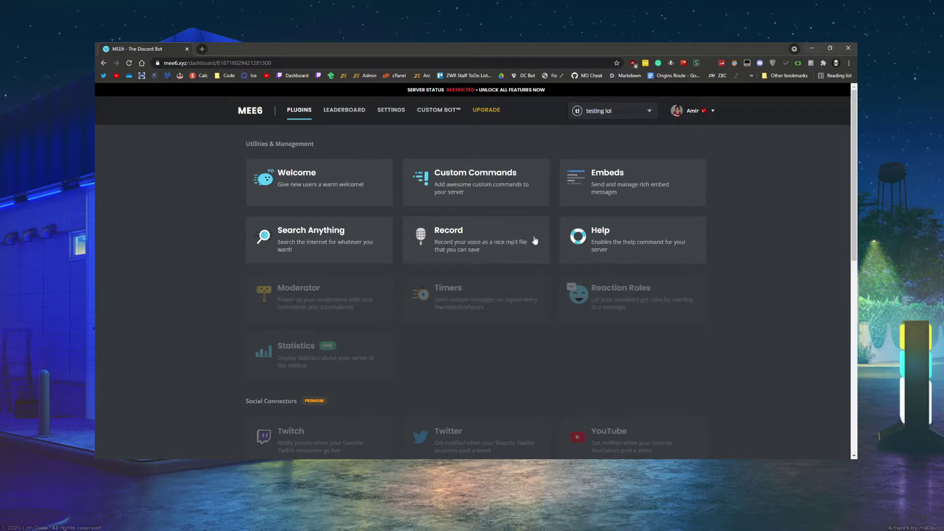
# Step: Enable the Moderator plugin and check which roles can be added as moderator roles, leaving the list empty
pyautogui.click(303, 301)
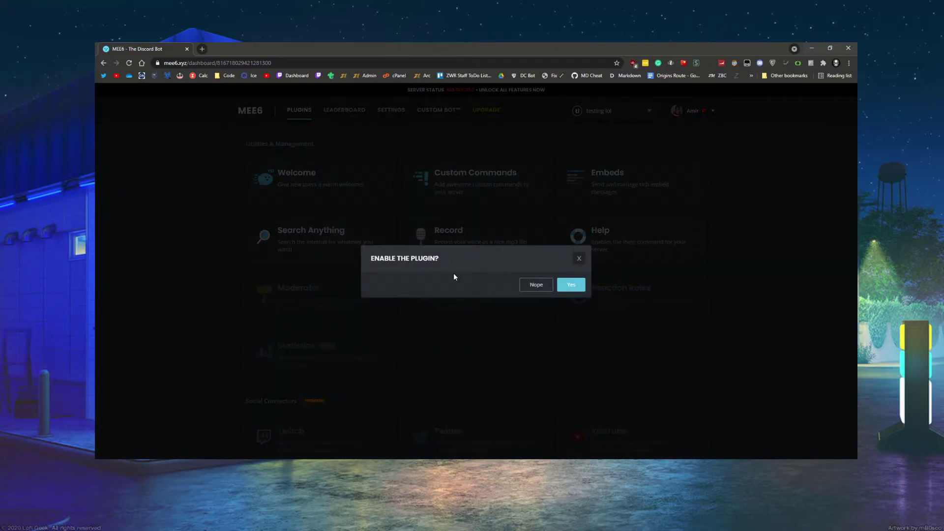
pyautogui.click(553, 284)
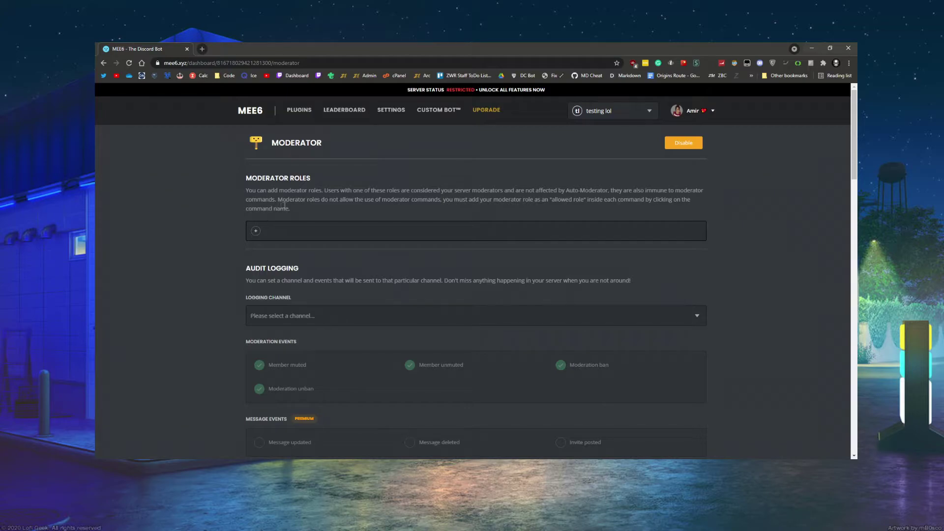
pyautogui.moveTo(284, 205); pyautogui.dragTo(257, 200)
pyautogui.click(256, 231)
pyautogui.click(335, 255)
# Step: Set the audit logging channel to the channel listed under Text Channels and look over the loggable events
pyautogui.scroll(-3, 353, 255)
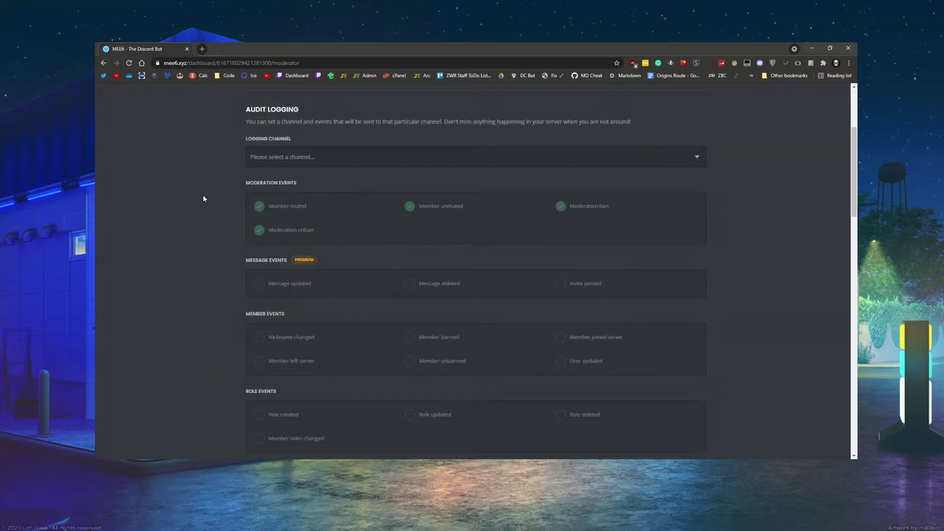
pyautogui.click(296, 157)
pyautogui.click(282, 175)
pyautogui.scroll(-3, 294, 195)
pyautogui.scroll(6, 314, 197)
pyautogui.scroll(-3, 339, 200)
# Step: Toggle the four moderation events off and back on, and try to enable the premium Invite posted event
pyautogui.click(259, 206)
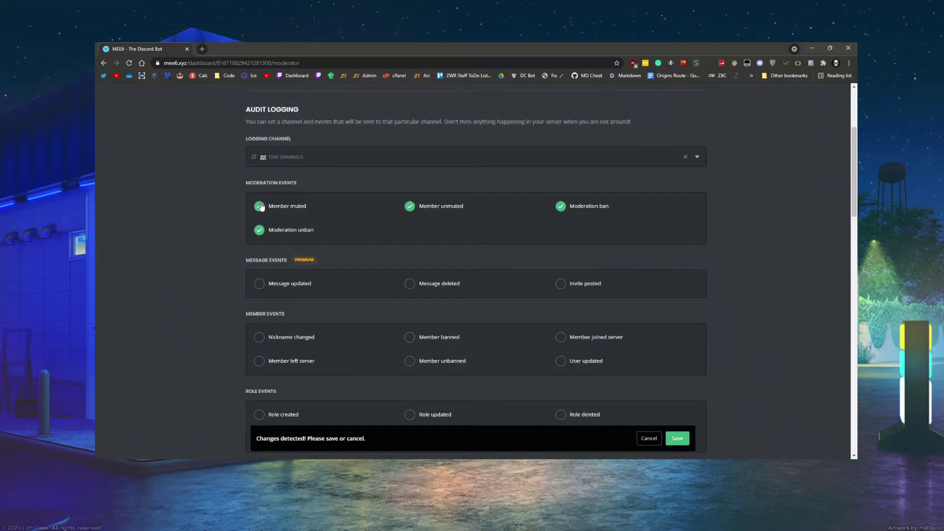
pyautogui.click(259, 230)
pyautogui.click(410, 206)
pyautogui.click(560, 206)
pyautogui.click(561, 206)
pyautogui.click(409, 206)
pyautogui.click(275, 203)
pyautogui.click(274, 230)
pyautogui.click(603, 288)
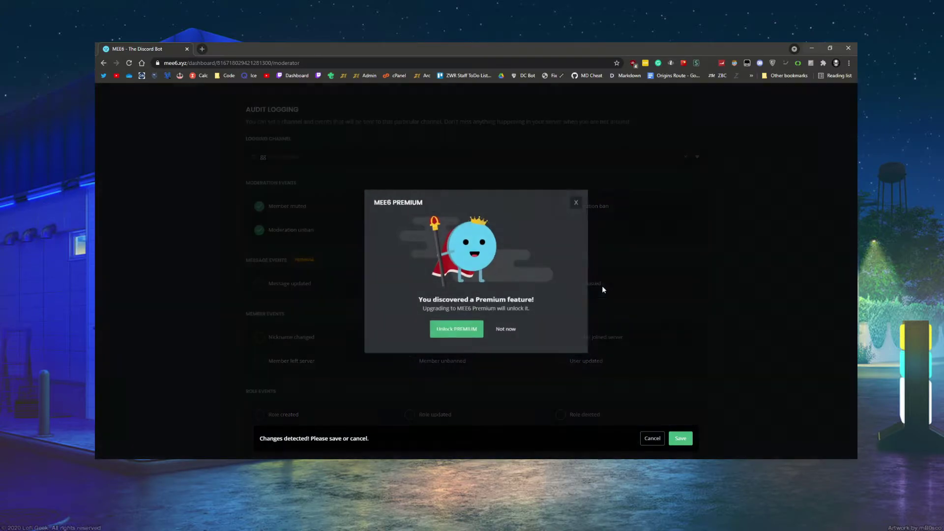
pyautogui.click(579, 201)
# Step: Turn on audit logging for all six member events and all four role events
pyautogui.scroll(-3, 521, 230)
pyautogui.click(263, 216)
pyautogui.click(261, 243)
pyautogui.click(420, 221)
pyautogui.click(418, 242)
pyautogui.click(563, 219)
pyautogui.click(562, 242)
pyautogui.click(563, 295)
pyautogui.click(430, 296)
pyautogui.click(270, 296)
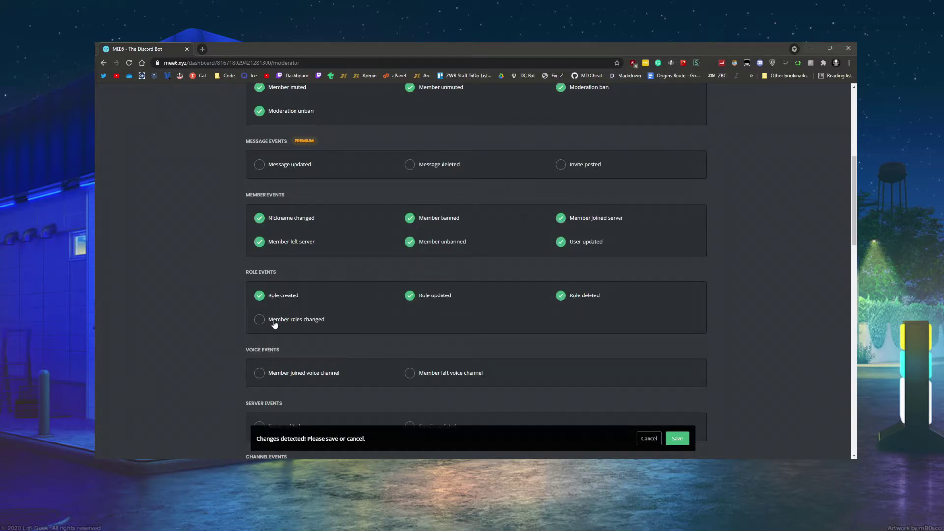
pyautogui.click(274, 319)
# Step: Check which channels can be ignored by audit logging, leaving the ignored channels empty
pyautogui.scroll(-5, 295, 300)
pyautogui.click(252, 233)
pyautogui.click(318, 228)
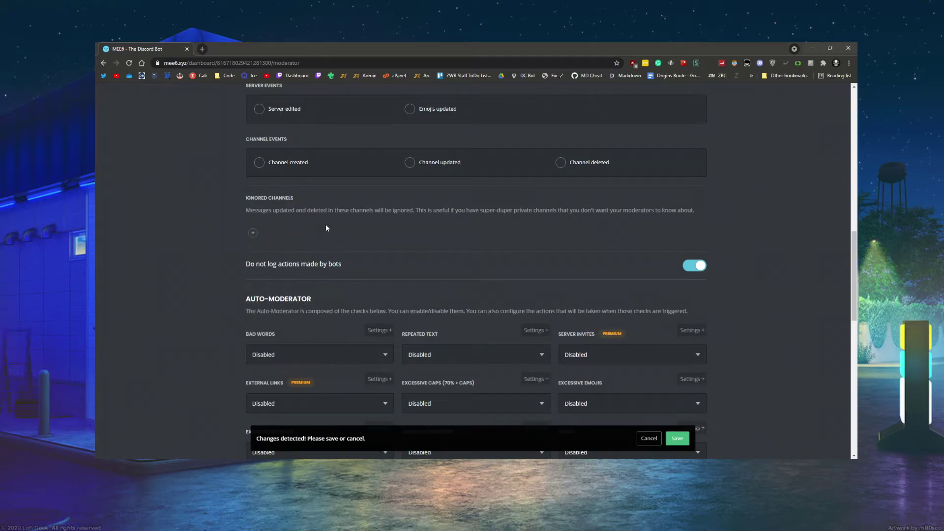
pyautogui.click(252, 233)
pyautogui.click(269, 229)
pyautogui.moveTo(257, 236)
pyautogui.mouseDown()
pyautogui.moveTo(248, 211)
pyautogui.moveTo(260, 238)
pyautogui.mouseUp()
# Step: Set the auto-moderator's Bad Words check to Delete Message & Warn Member and review its detailed settings
pyautogui.scroll(-2, 285, 243)
pyautogui.scroll(-3, 343, 254)
pyautogui.scroll(2, 343, 254)
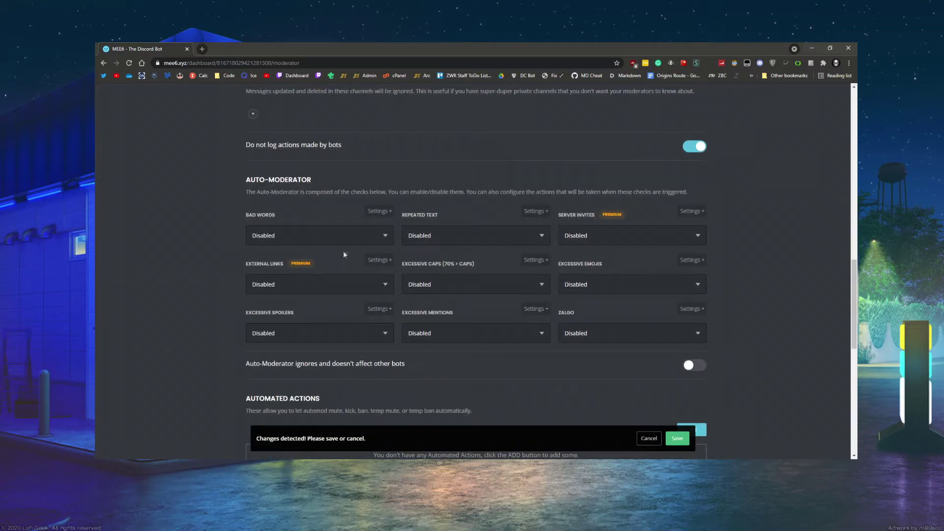
pyautogui.click(305, 241)
pyautogui.click(316, 211)
pyautogui.click(320, 240)
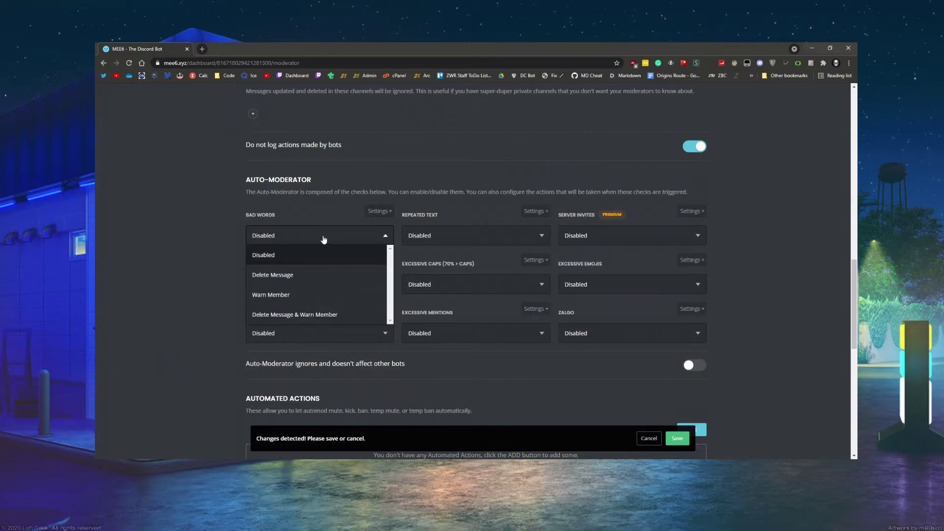
pyautogui.click(315, 261)
pyautogui.click(316, 238)
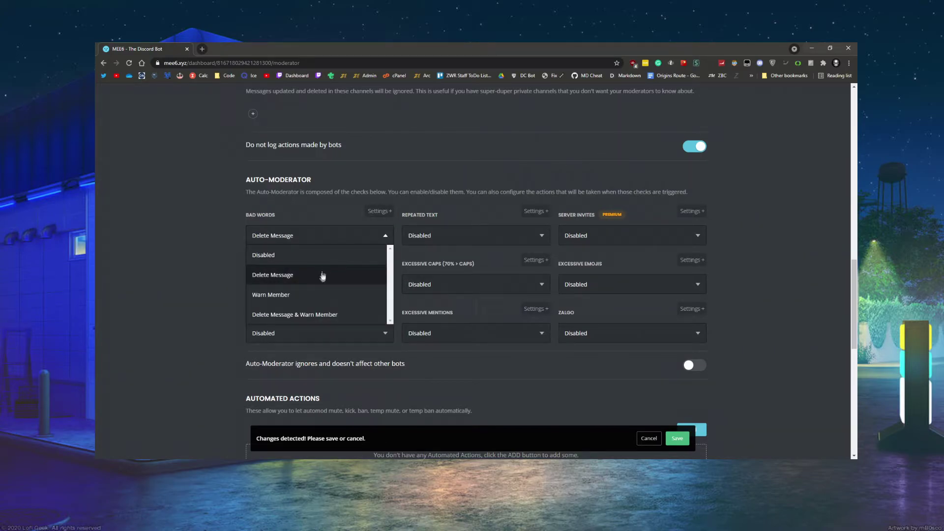
pyautogui.click(318, 295)
pyautogui.click(323, 239)
pyautogui.click(328, 315)
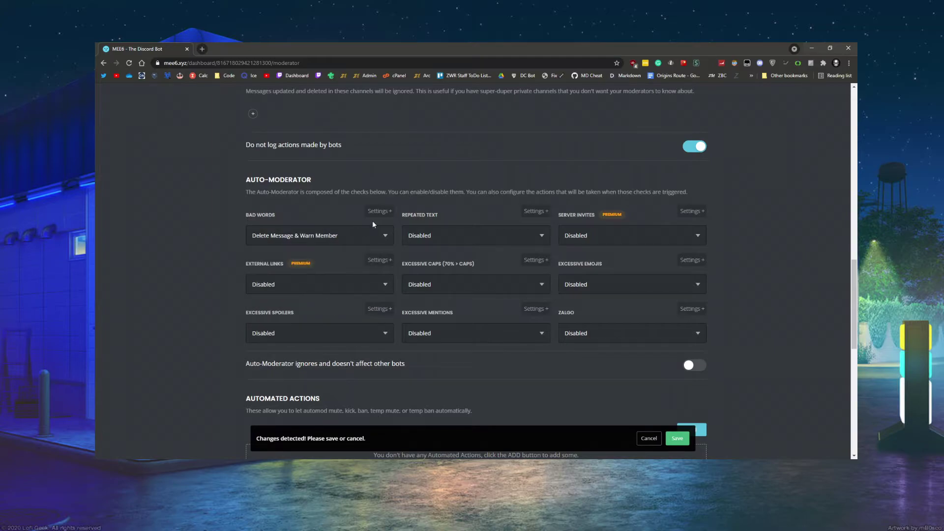
pyautogui.click(379, 211)
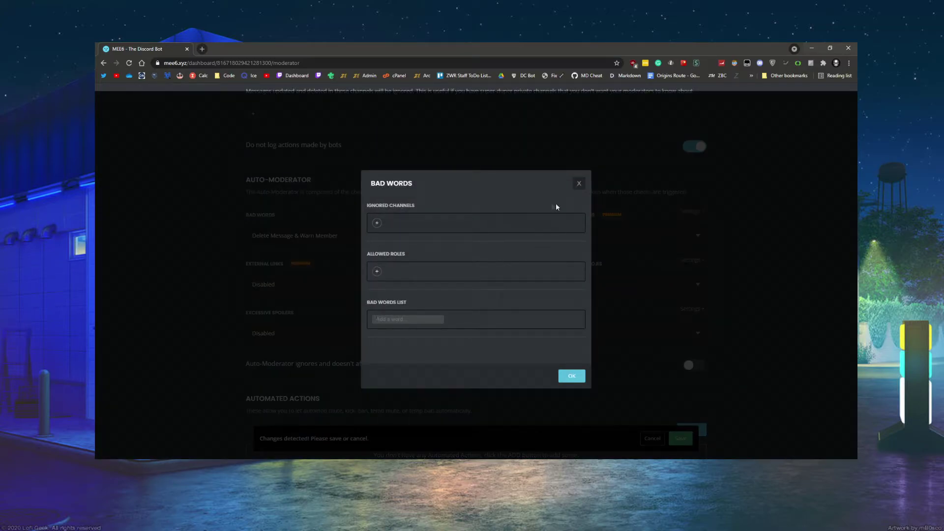
pyautogui.click(579, 185)
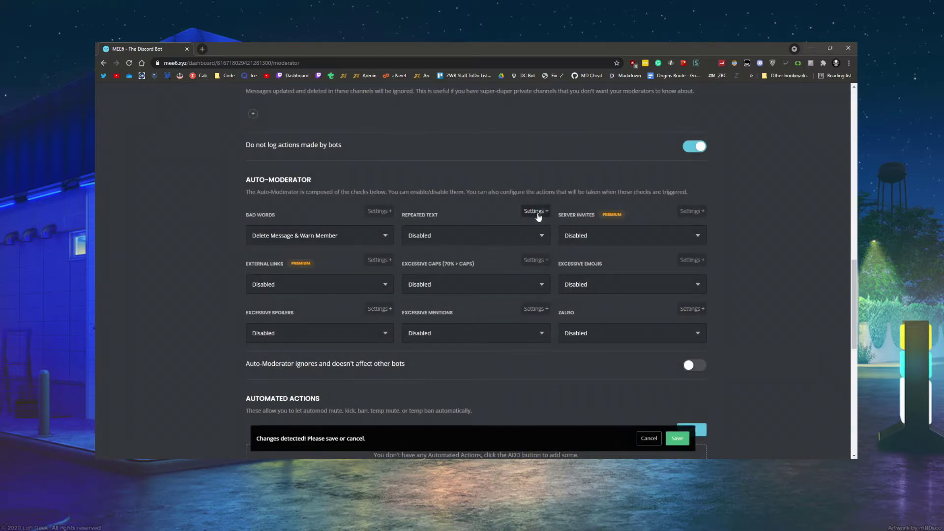
# Step: Examine the remaining Moderator sections: auto-moderator checks, automated actions, restricted channels and the list of moderation commands
pyautogui.scroll(-4, 491, 213)
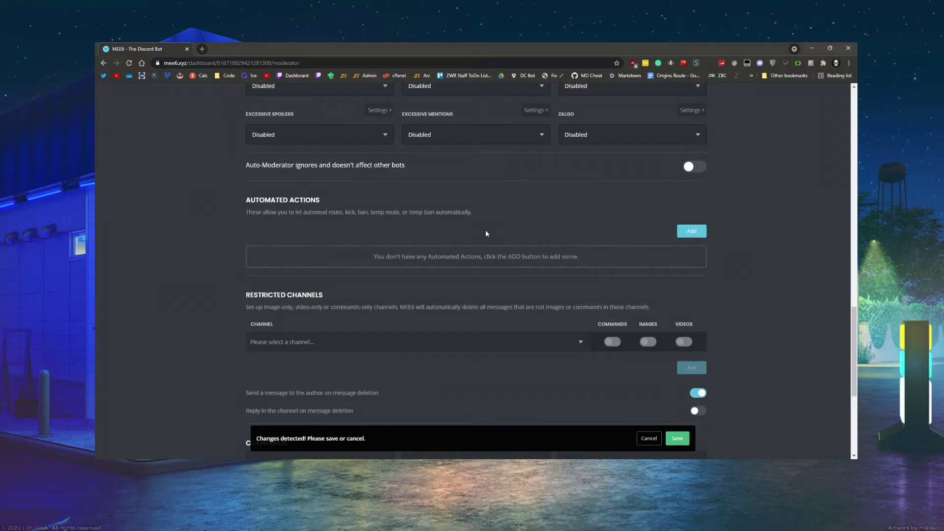
pyautogui.moveTo(263, 215); pyautogui.dragTo(344, 215)
pyautogui.click(344, 214)
pyautogui.moveTo(324, 214); pyautogui.dragTo(401, 214)
pyautogui.click(401, 214)
pyautogui.scroll(1, 386, 234)
pyautogui.scroll(2, 385, 235)
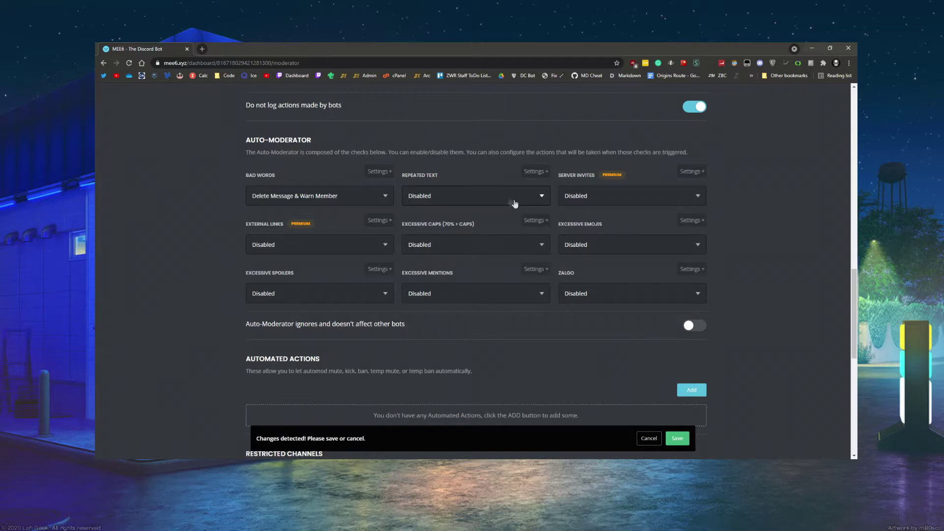
pyautogui.scroll(-2, 373, 217)
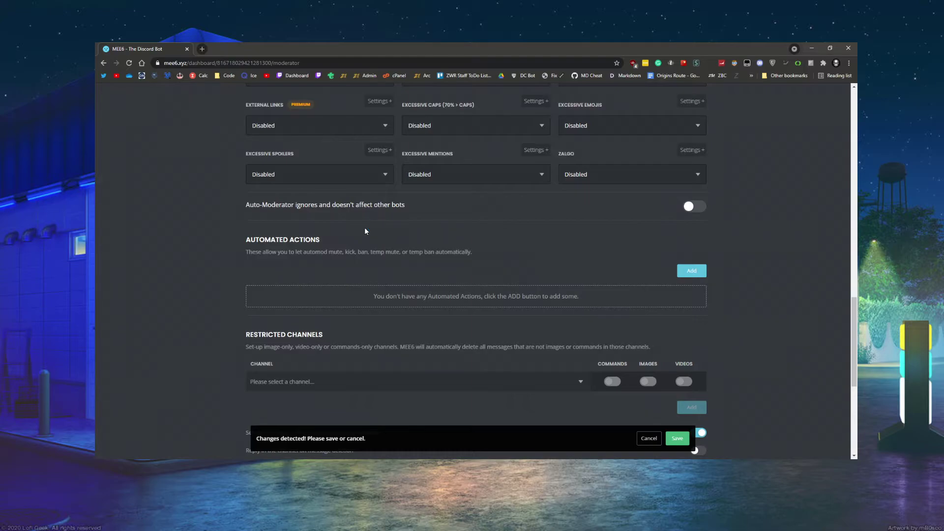
pyautogui.scroll(-3, 424, 179)
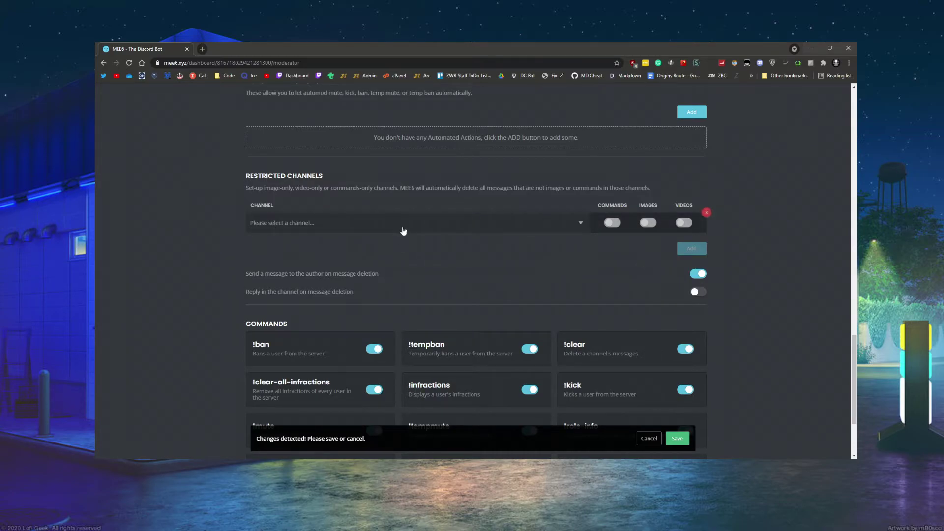
pyautogui.scroll(-2, 420, 231)
pyautogui.scroll(-1, 419, 231)
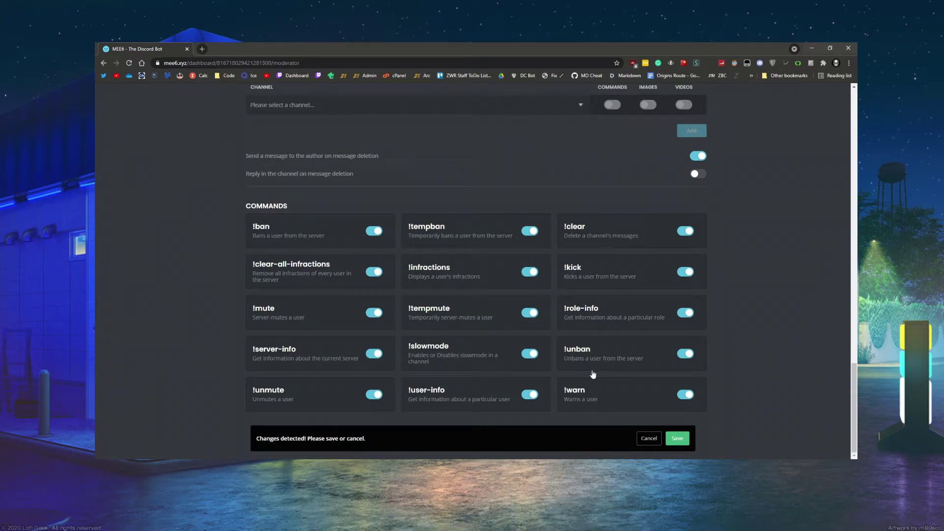
# Step: Discard the unsaved Moderator changes and disable the Moderator plugin
pyautogui.click(648, 438)
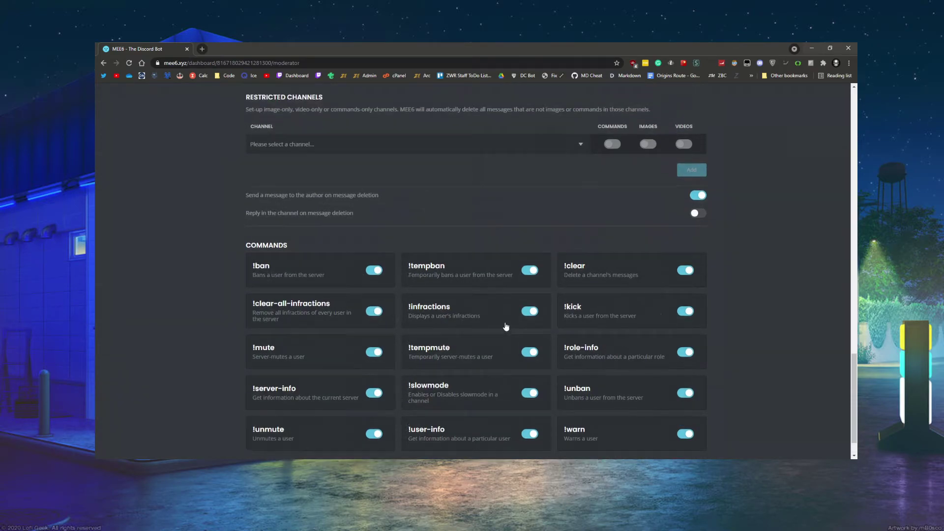
pyautogui.scroll(10, 506, 326)
pyautogui.scroll(-11, 506, 321)
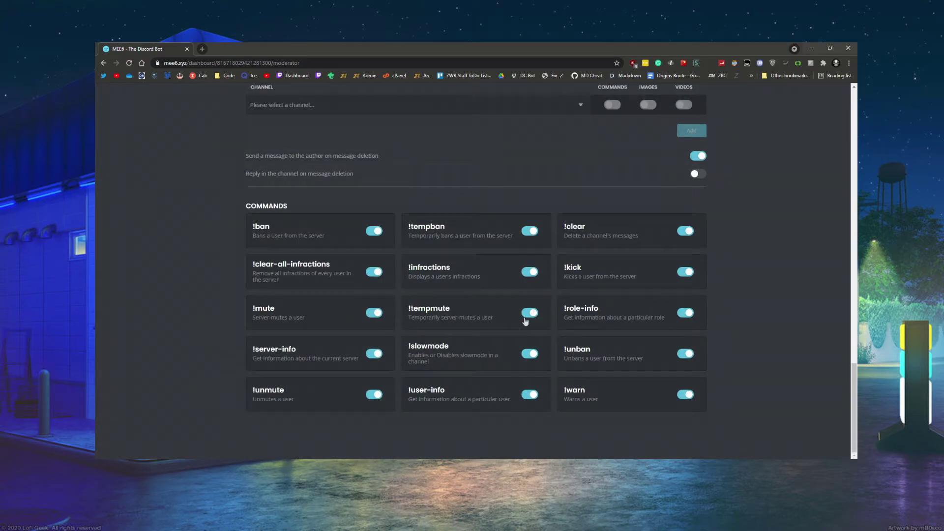
pyautogui.scroll(15, 435, 307)
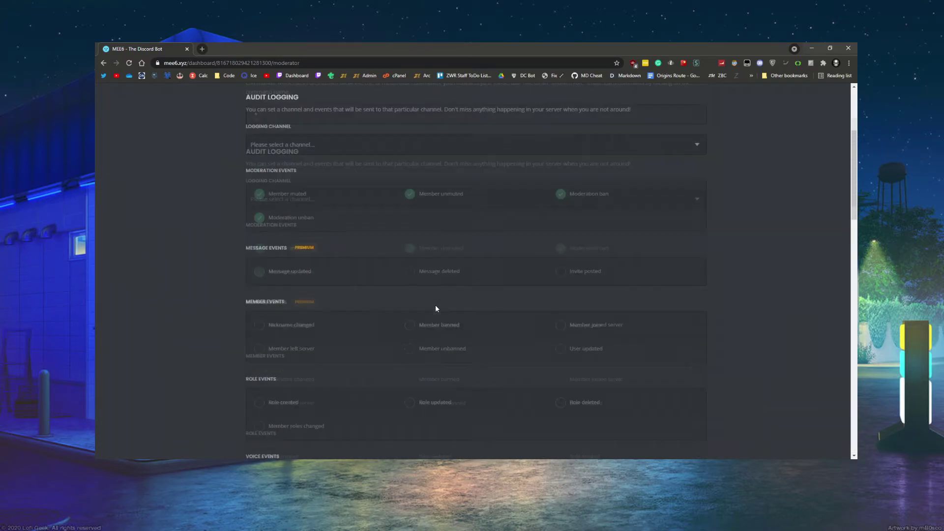
pyautogui.click(684, 144)
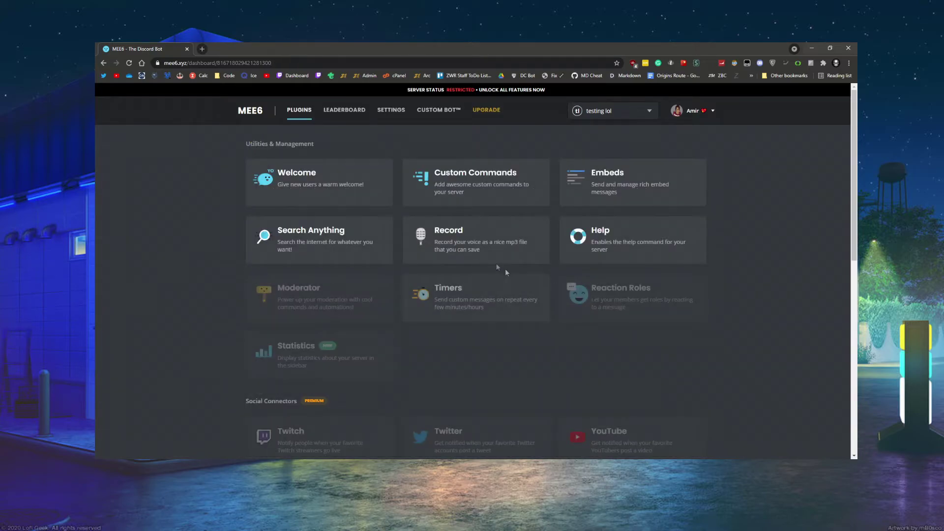
# Step: Enable the Timers plugin from the plugin list
pyautogui.scroll(-2, 393, 250)
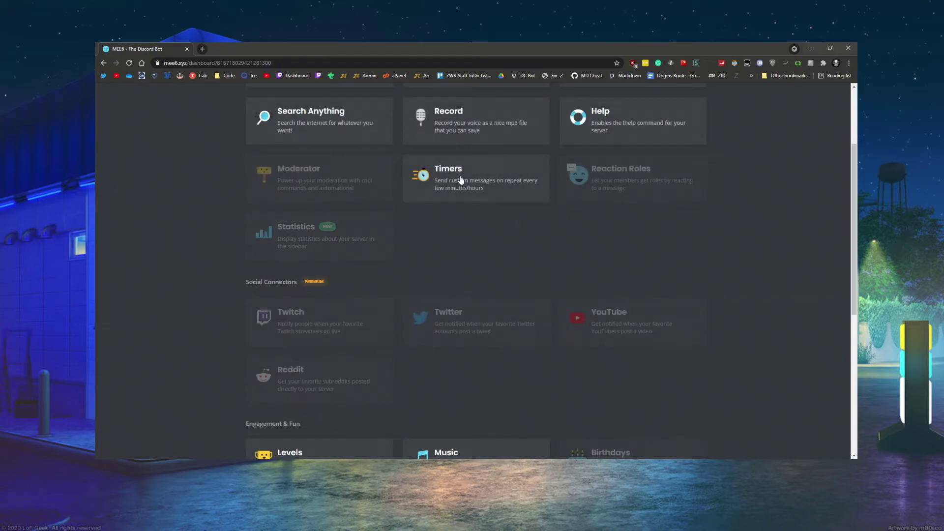
pyautogui.click(584, 163)
pyautogui.click(571, 285)
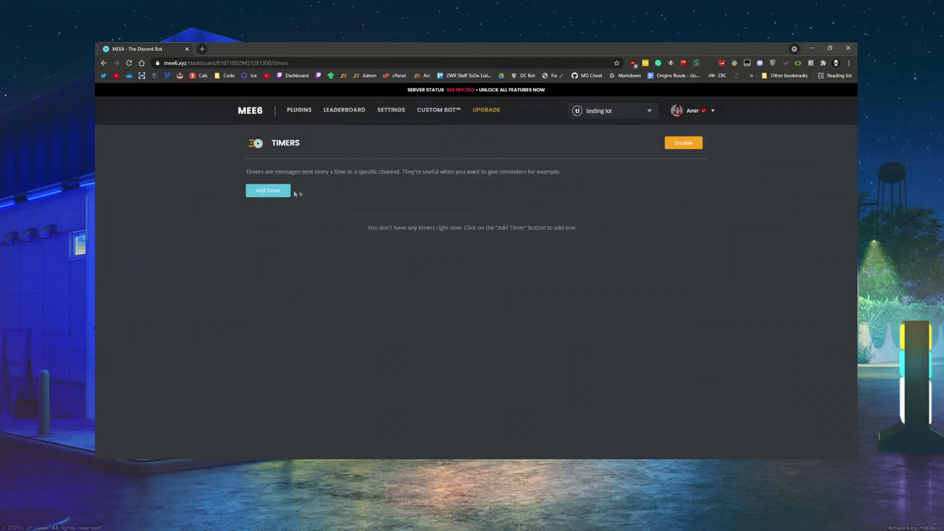
# Step: Draft a timer for the channel under Text Channels, review its message, and close it without creating it
pyautogui.click(268, 191)
pyautogui.click(421, 179)
pyautogui.click(428, 193)
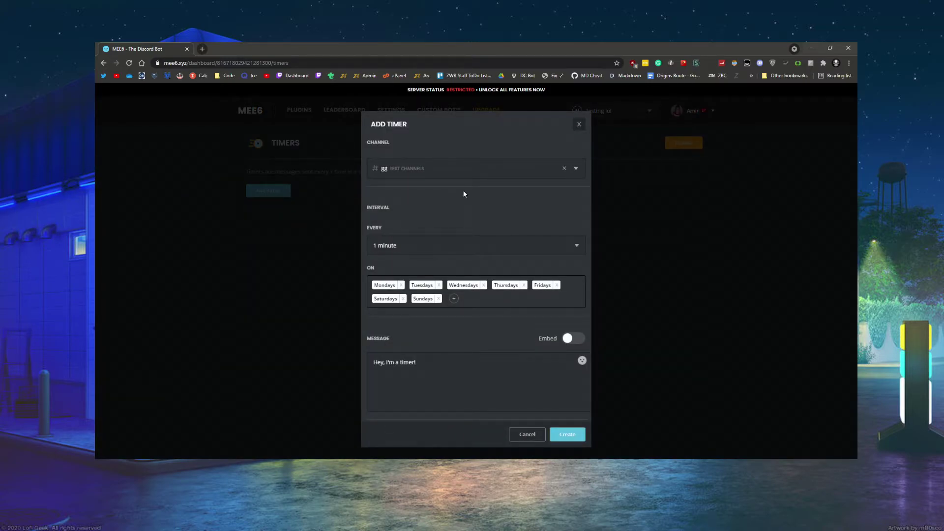
pyautogui.click(445, 388)
pyautogui.moveTo(416, 377); pyautogui.dragTo(363, 363)
pyautogui.click(442, 372)
pyautogui.click(579, 124)
# Step: Return to the plugin list and look over the Utilities & Management, Social Connectors and Engagement & Fun plugins
pyautogui.click(299, 109)
pyautogui.scroll(-8, 427, 223)
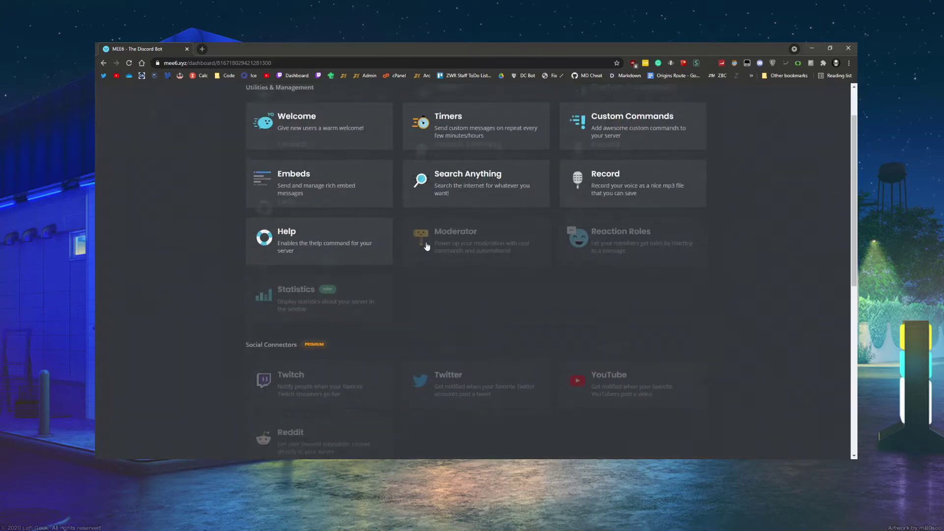
pyautogui.scroll(8, 430, 244)
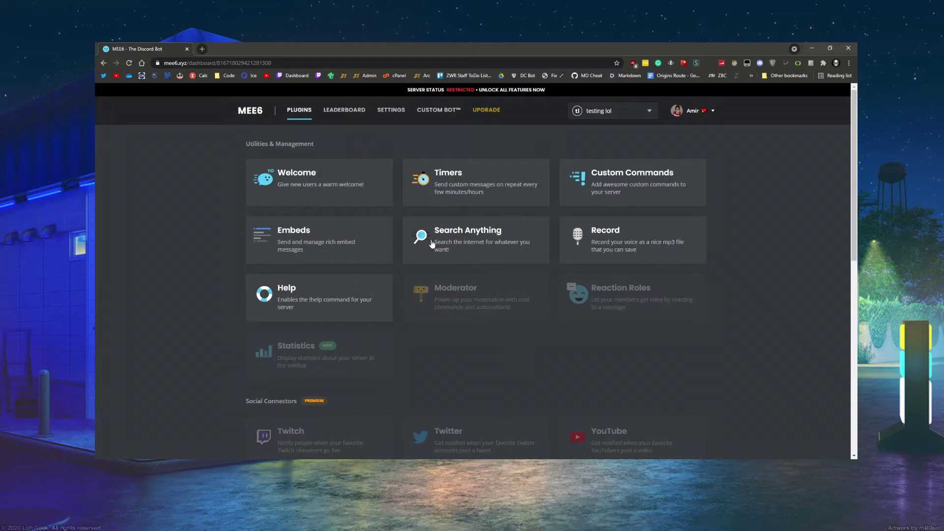
pyautogui.scroll(-5, 432, 246)
pyautogui.scroll(3, 418, 244)
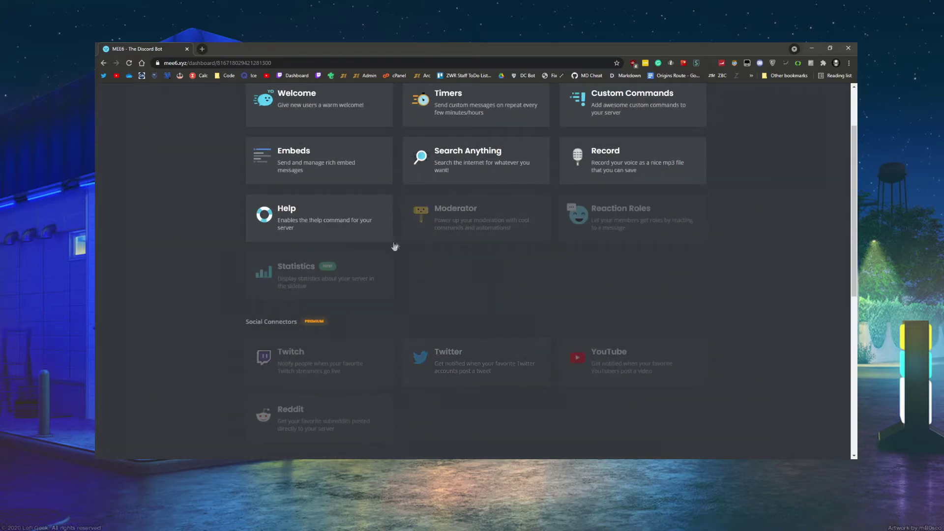
pyautogui.scroll(-3, 354, 236)
pyautogui.scroll(-2, 357, 238)
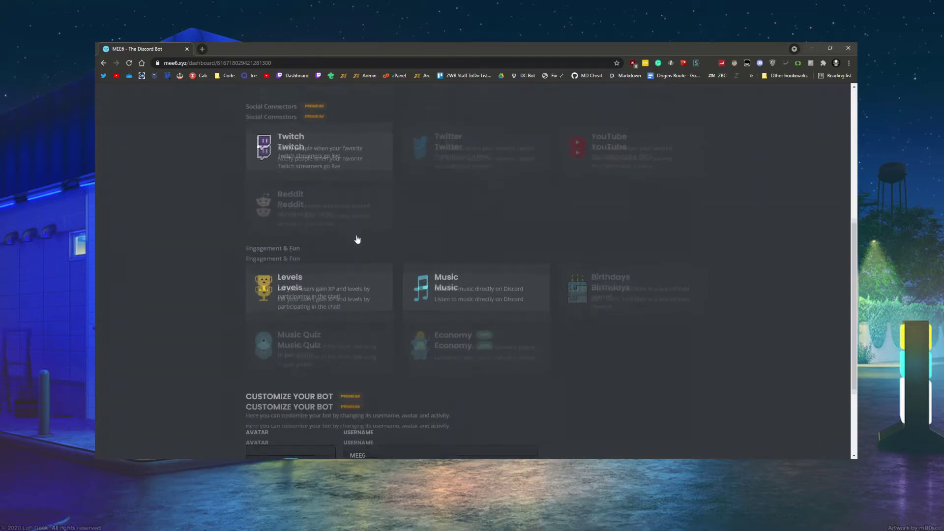
pyautogui.scroll(3, 355, 238)
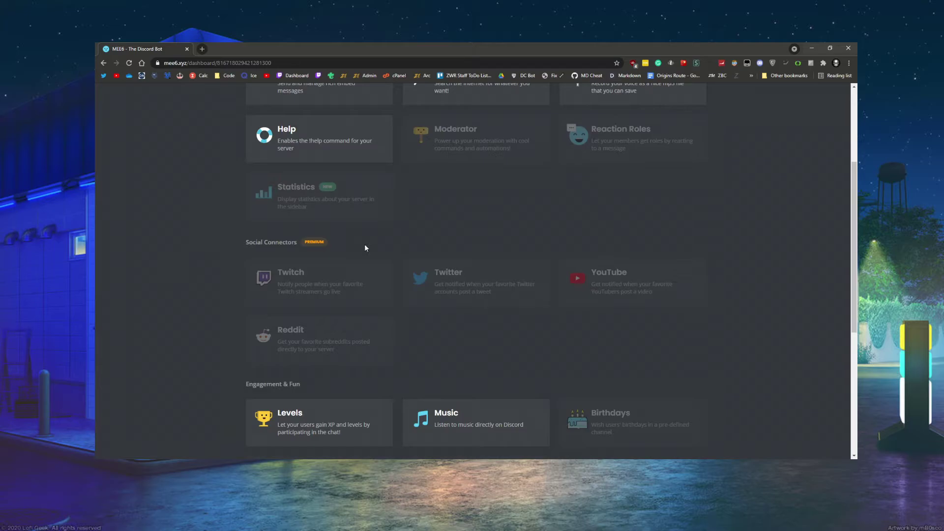
# Step: Try to open the Twitch plugin and decline the Premium upgrade offer
pyautogui.click(295, 282)
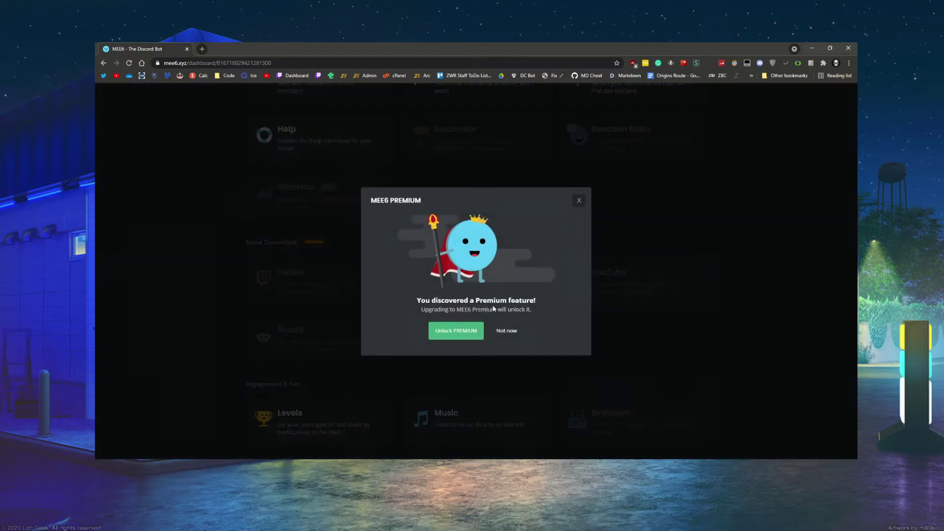
pyautogui.click(507, 330)
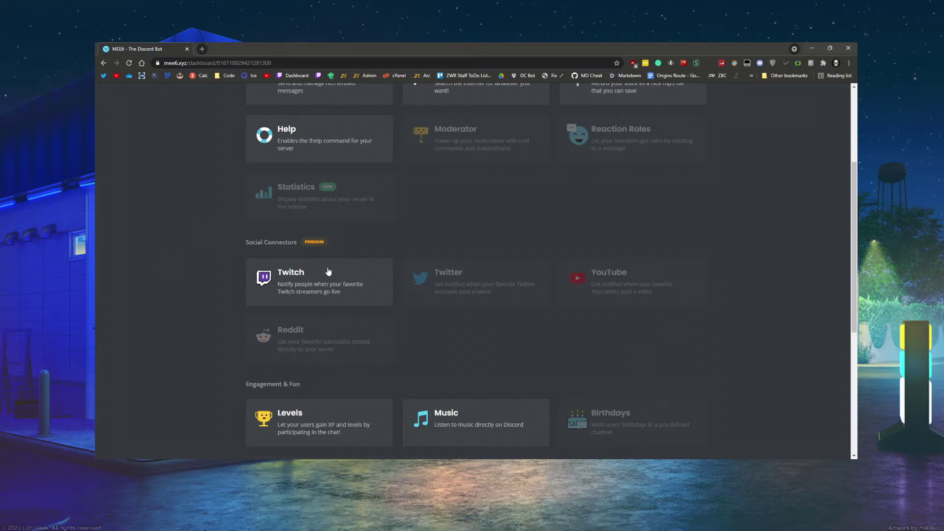
# Step: Open the Music plugin, closing the stray plugin icon tab, and look over its list of commands
pyautogui.scroll(-3, 328, 272)
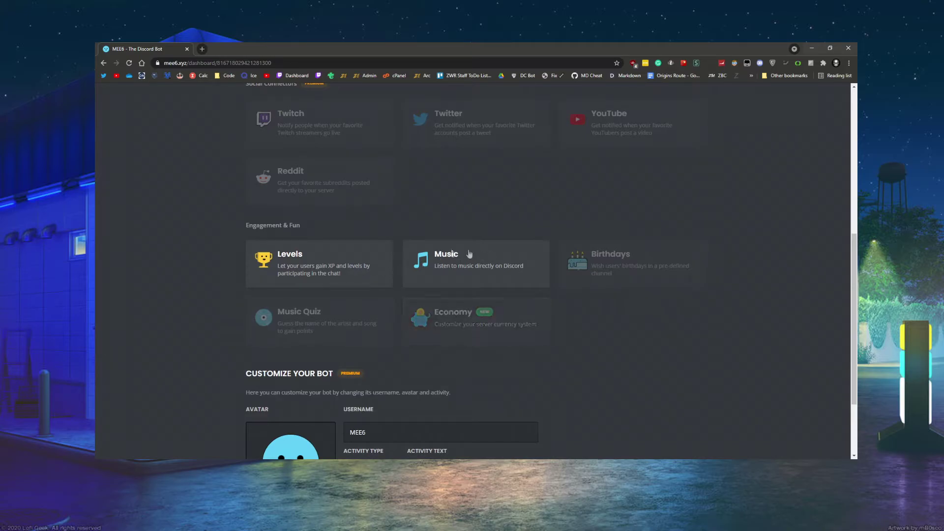
pyautogui.middleClick(421, 260)
pyautogui.click(271, 48)
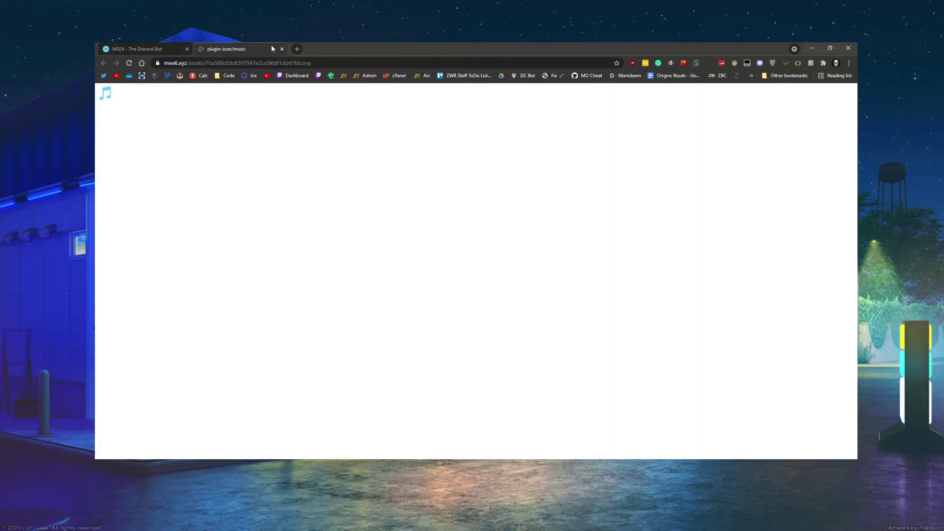
pyautogui.click(282, 49)
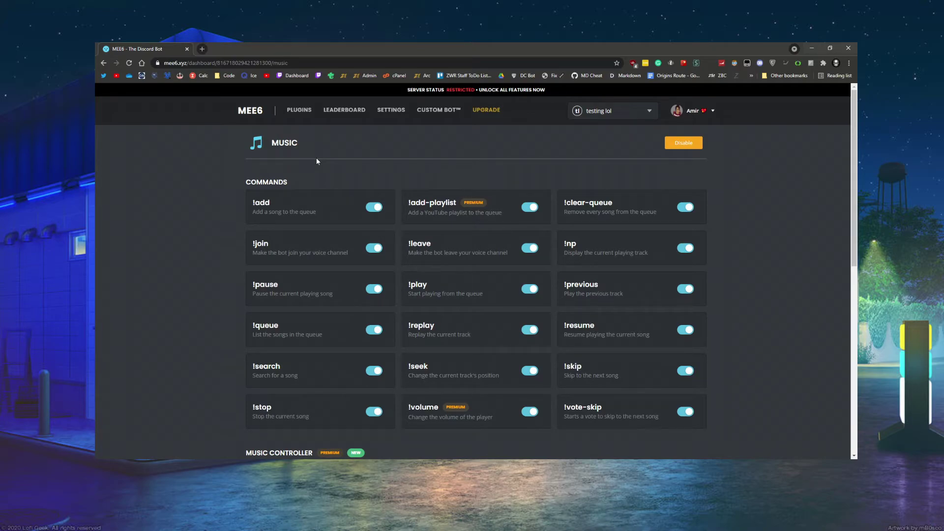
pyautogui.scroll(-2, 323, 174)
pyautogui.scroll(2, 334, 182)
pyautogui.scroll(-4, 341, 187)
pyautogui.scroll(4, 343, 191)
# Step: Switch the !add, !join and !pause music commands off and back on
pyautogui.click(373, 207)
pyautogui.click(378, 248)
pyautogui.click(373, 288)
pyautogui.click(373, 248)
pyautogui.click(373, 207)
pyautogui.click(373, 288)
pyautogui.click(371, 293)
pyautogui.press('Escape')
# Step: Review the !pause command's role, channel, cooldown and response options, and close its editor without saving
pyautogui.click(354, 275)
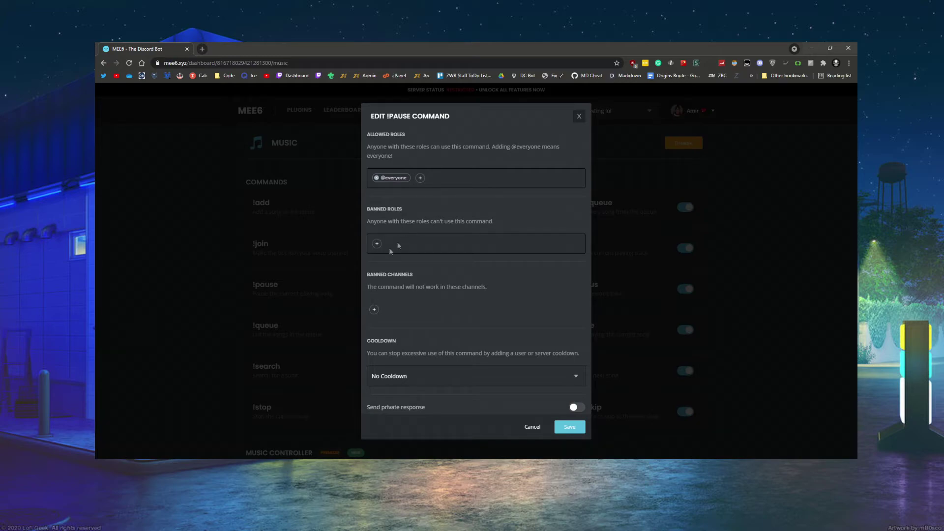
pyautogui.scroll(-2, 403, 312)
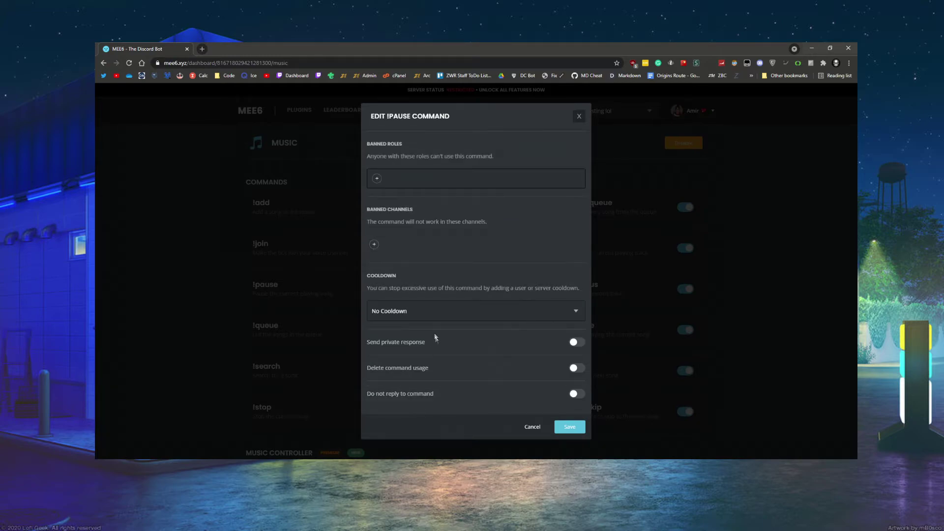
pyautogui.click(579, 116)
# Step: Examine the Music Controller section, including its voice channel, playback controls and music queue
pyautogui.scroll(-4, 426, 186)
pyautogui.scroll(-2, 426, 186)
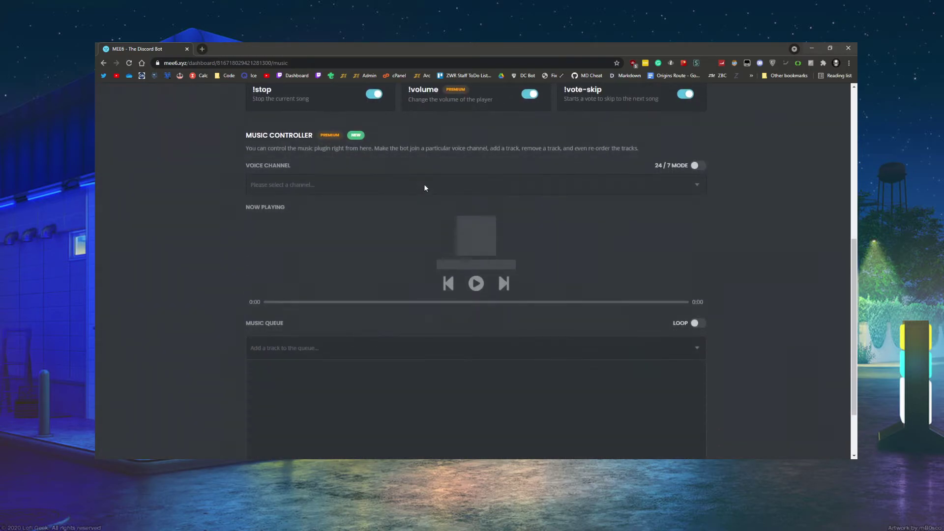
pyautogui.scroll(-2, 331, 195)
pyautogui.scroll(2, 344, 221)
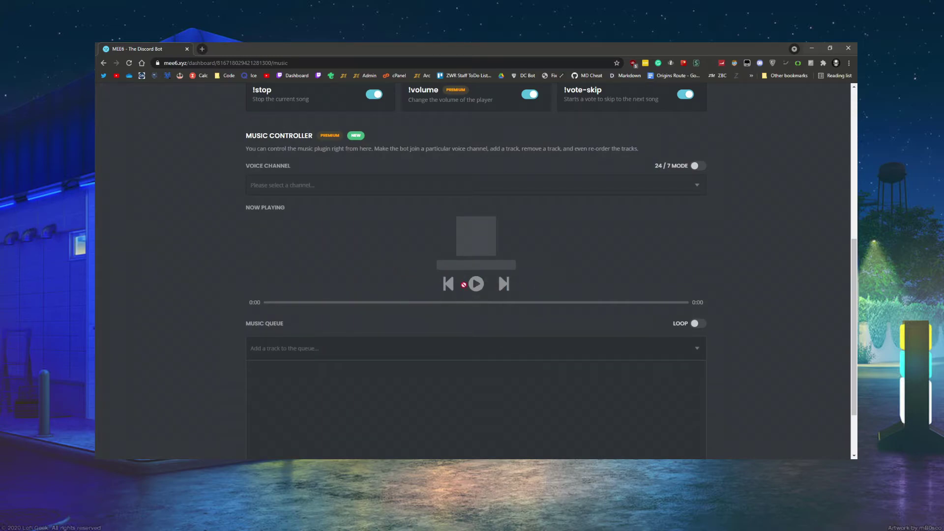
pyautogui.scroll(-2, 429, 295)
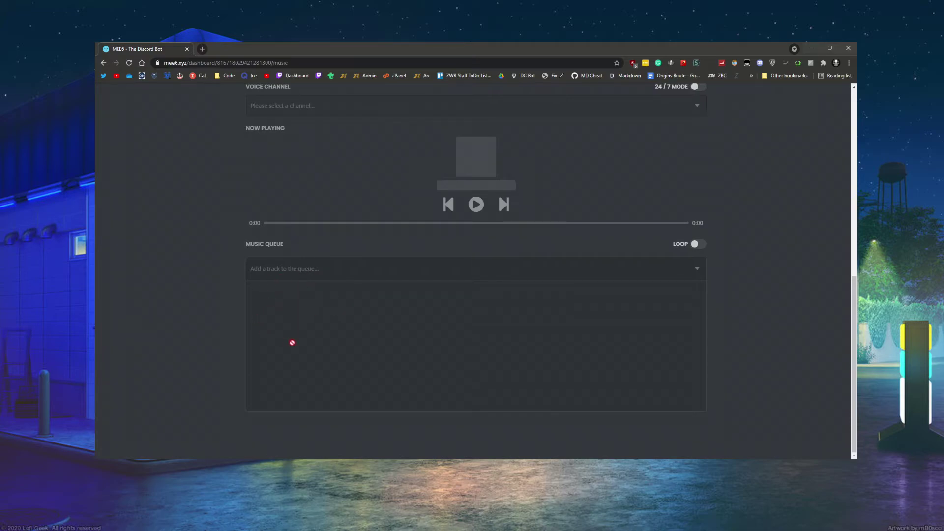
pyautogui.scroll(10, 298, 310)
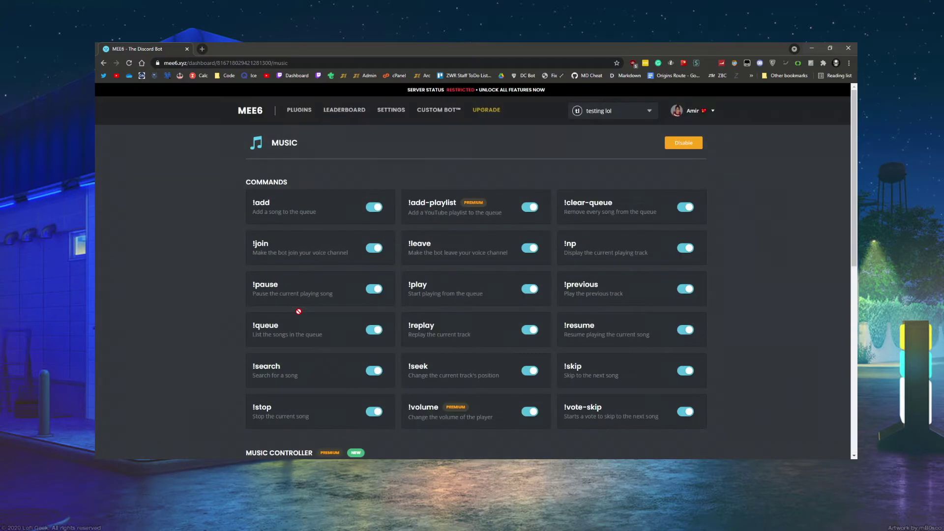
# Step: Return to the plugin list, try to enable the Birthdays plugin and close the confirmation prompt
pyautogui.click(299, 110)
pyautogui.scroll(-10, 402, 216)
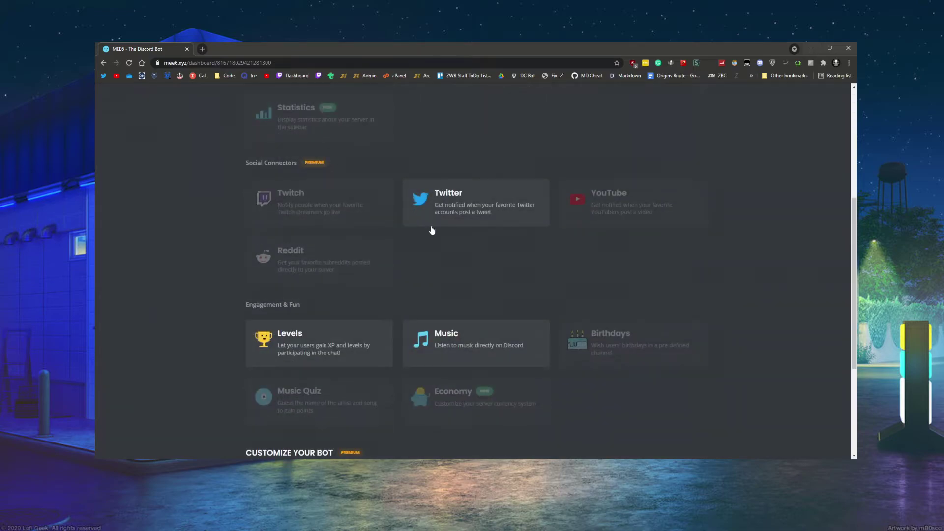
pyautogui.scroll(3, 378, 234)
pyautogui.scroll(-3, 378, 236)
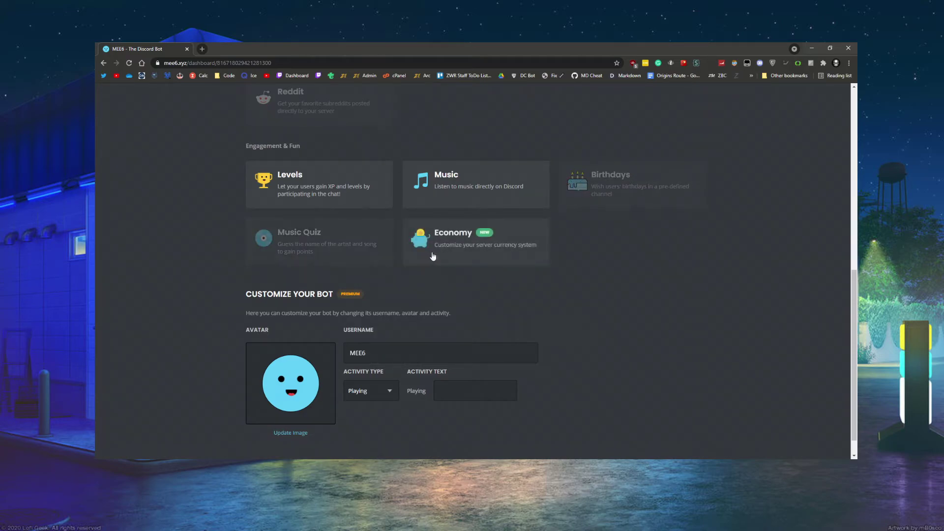
pyautogui.click(632, 173)
pyautogui.click(566, 285)
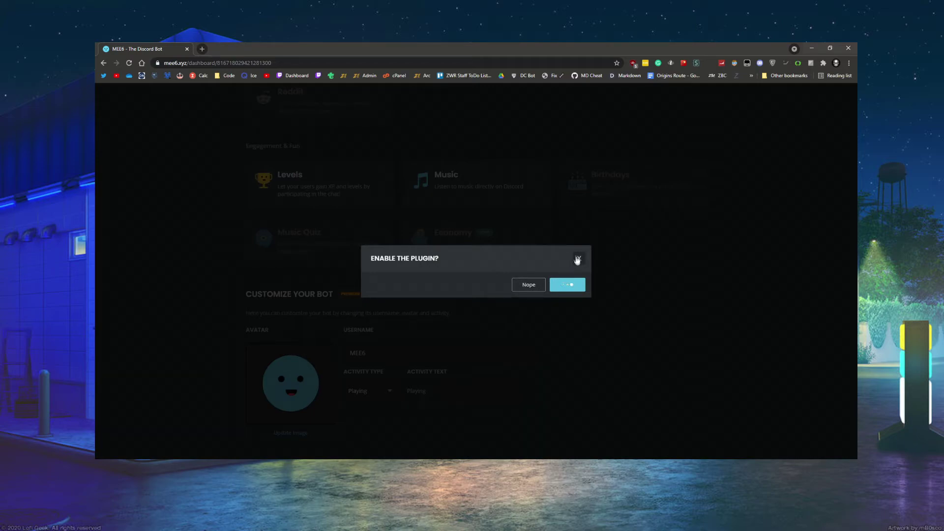
pyautogui.click(578, 259)
# Step: Open the Levels plugin and review the level-up announcement setting and announcement message
pyautogui.click(290, 184)
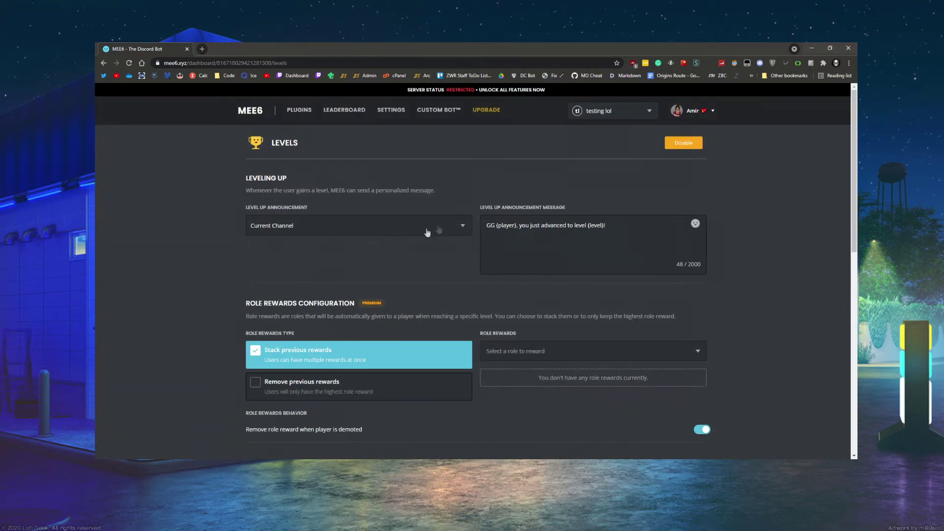
pyautogui.click(400, 225)
pyautogui.click(400, 225)
pyautogui.moveTo(612, 234); pyautogui.dragTo(497, 226)
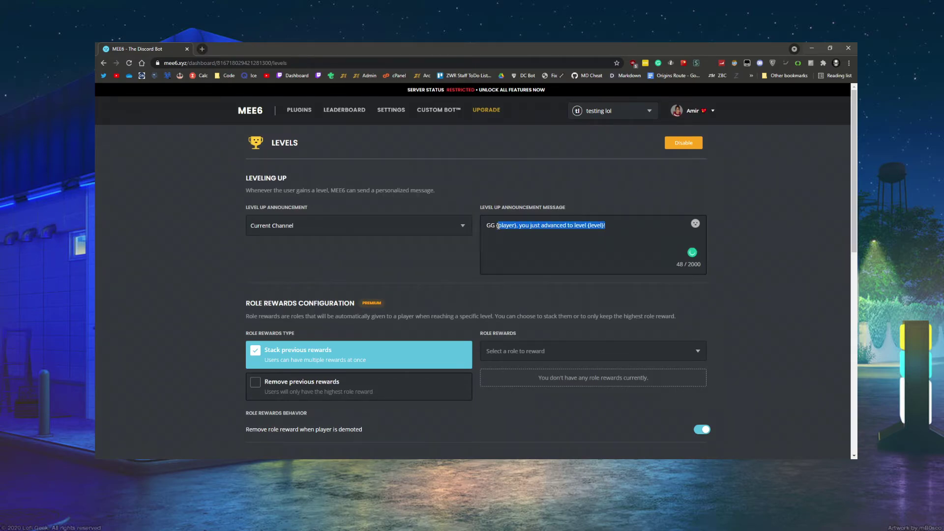
pyautogui.click(490, 239)
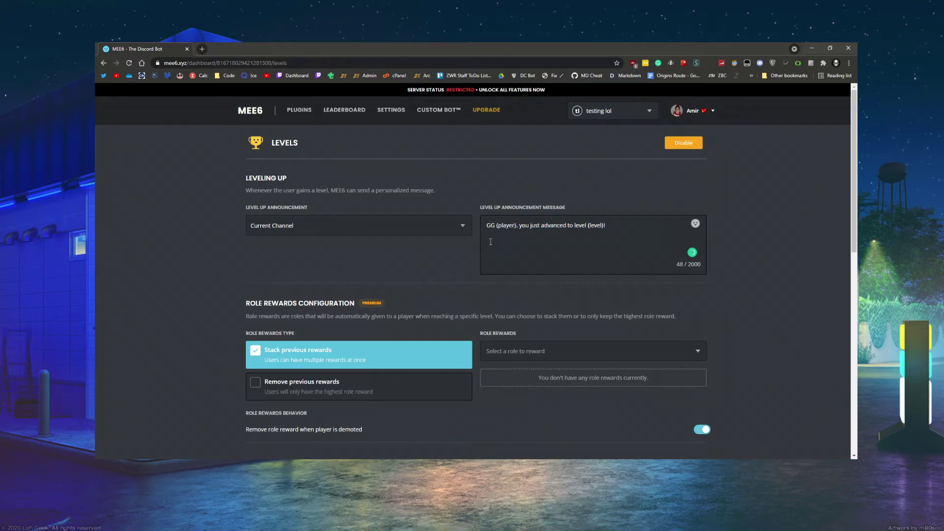
pyautogui.scroll(-3, 558, 221)
pyautogui.scroll(2, 497, 241)
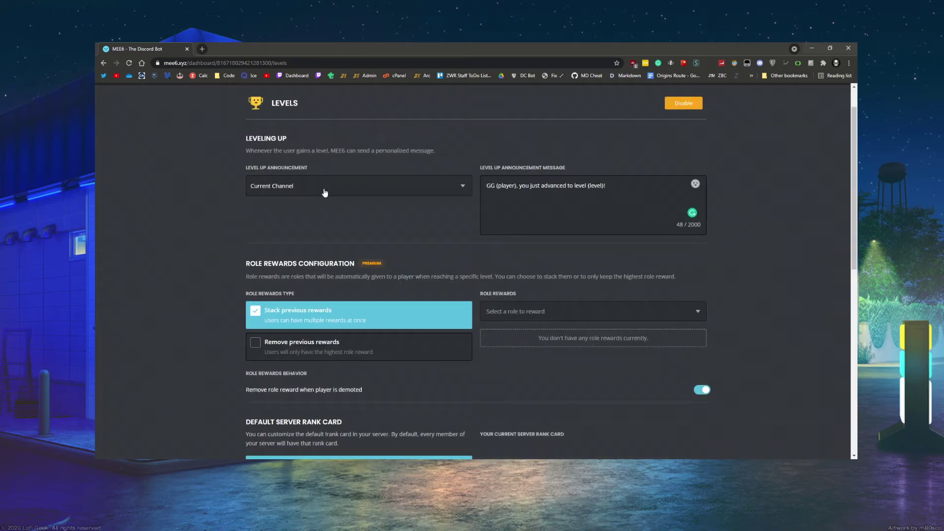
# Step: Set the level-up announcement to Custom Channel and choose the gg text channel as its announcement channel
pyautogui.click(323, 189)
pyautogui.click(302, 186)
pyautogui.click(296, 192)
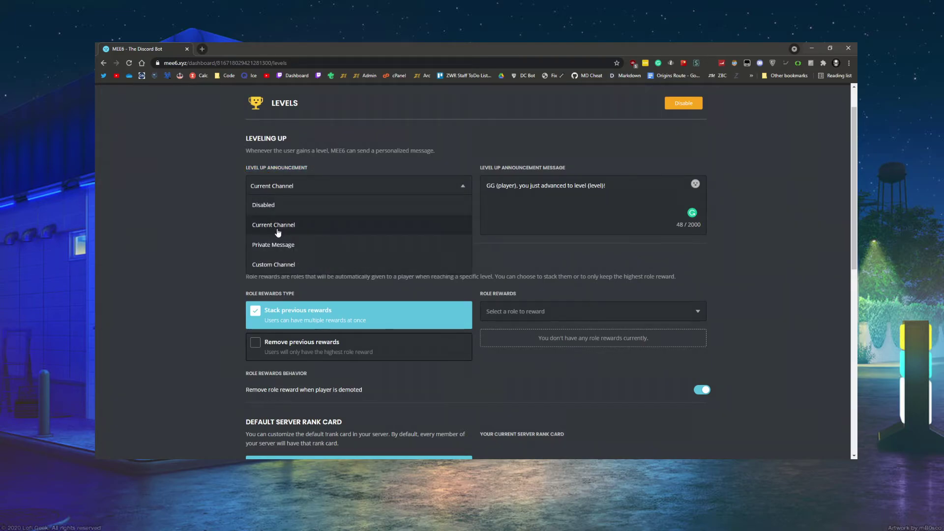
pyautogui.click(287, 264)
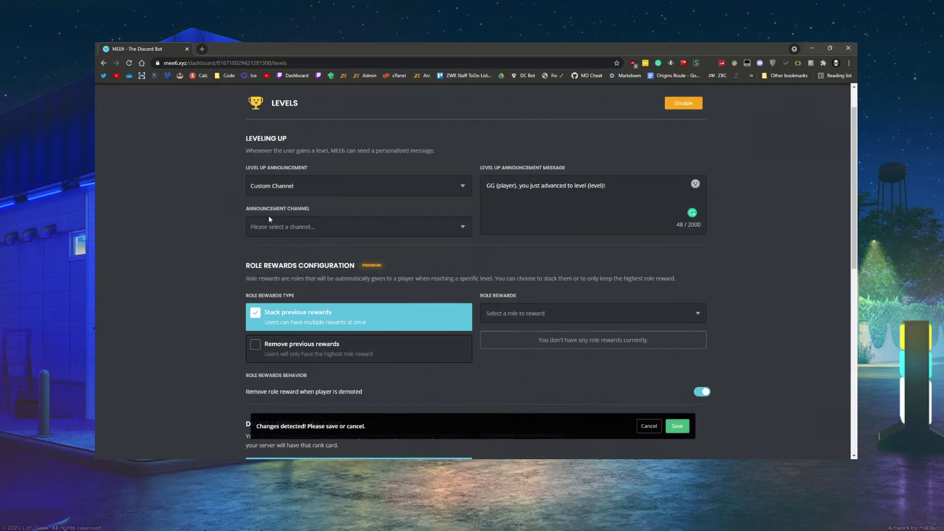
pyautogui.click(276, 248)
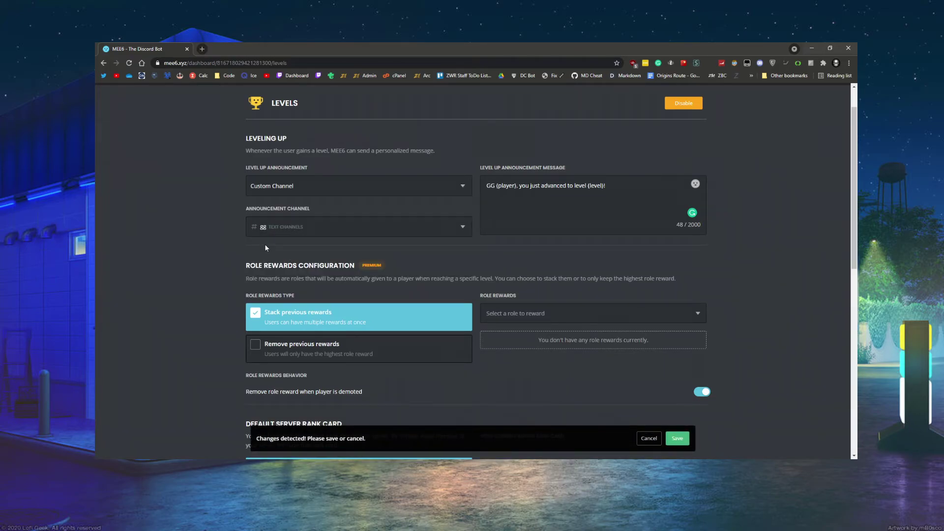
# Step: Reopen the announcement channel list and pick the gg text channel again
pyautogui.click(288, 233)
pyautogui.click(295, 243)
pyautogui.click(290, 226)
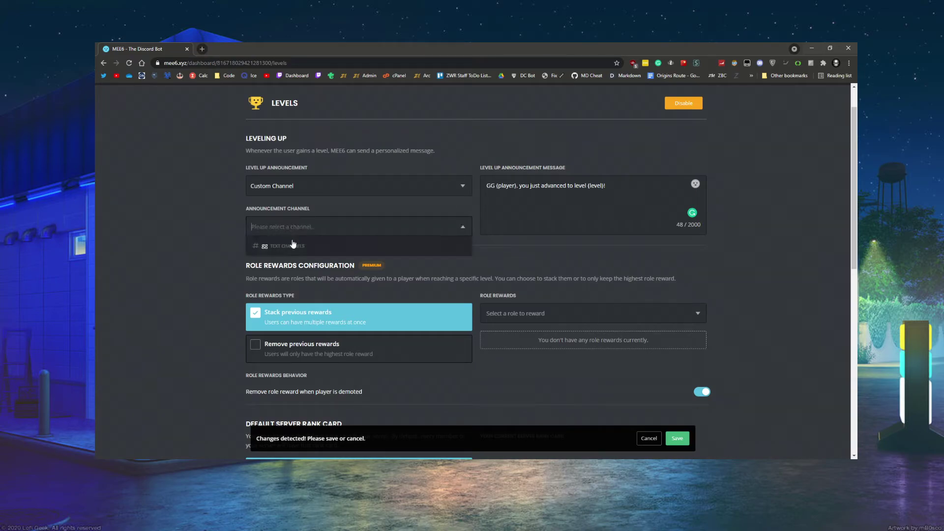
pyautogui.click(293, 245)
pyautogui.click(291, 228)
pyautogui.click(293, 244)
pyautogui.click(295, 230)
pyautogui.click(298, 255)
pyautogui.click(290, 225)
pyautogui.click(292, 245)
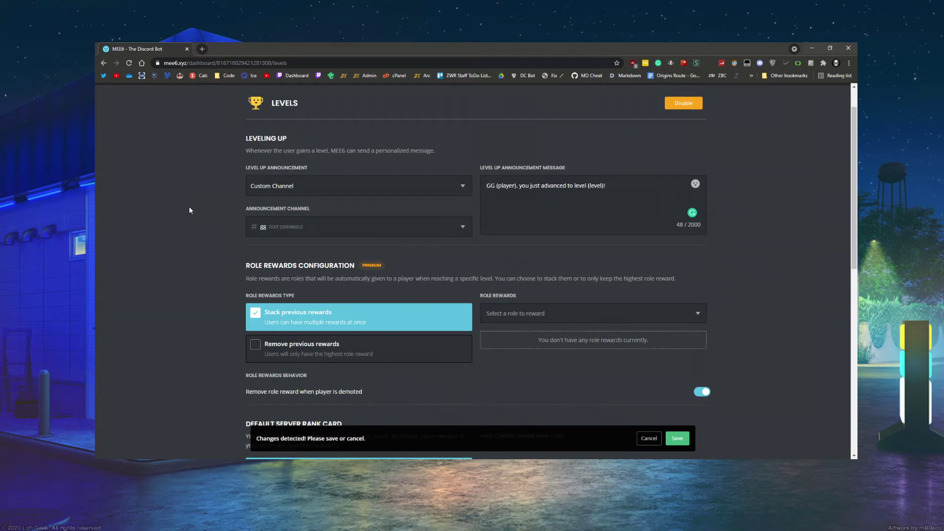
# Step: Check which roles are offered as role rewards, without selecting any
pyautogui.scroll(-2, 202, 226)
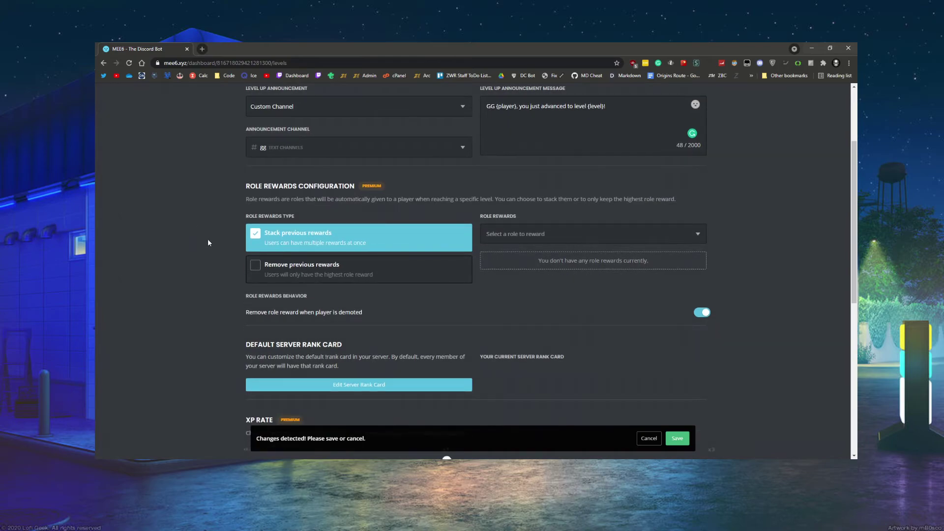
pyautogui.click(521, 239)
pyautogui.tripleClick(537, 264)
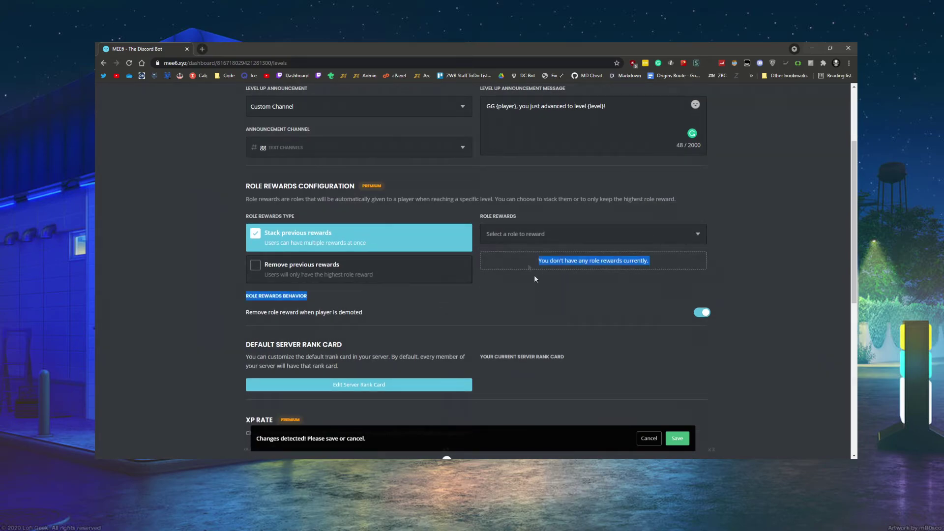
pyautogui.click(515, 237)
pyautogui.click(519, 214)
pyautogui.click(514, 236)
pyautogui.click(547, 224)
pyautogui.click(525, 232)
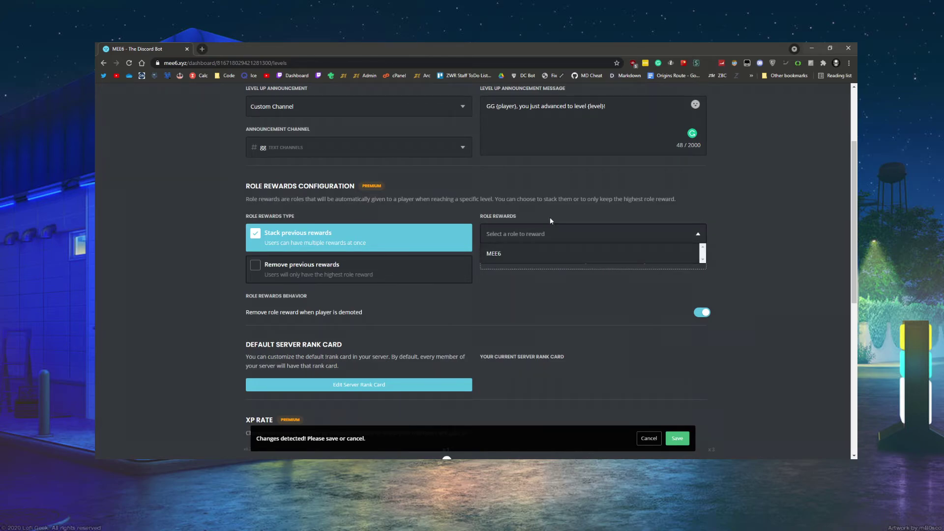
pyautogui.click(550, 216)
pyautogui.click(531, 241)
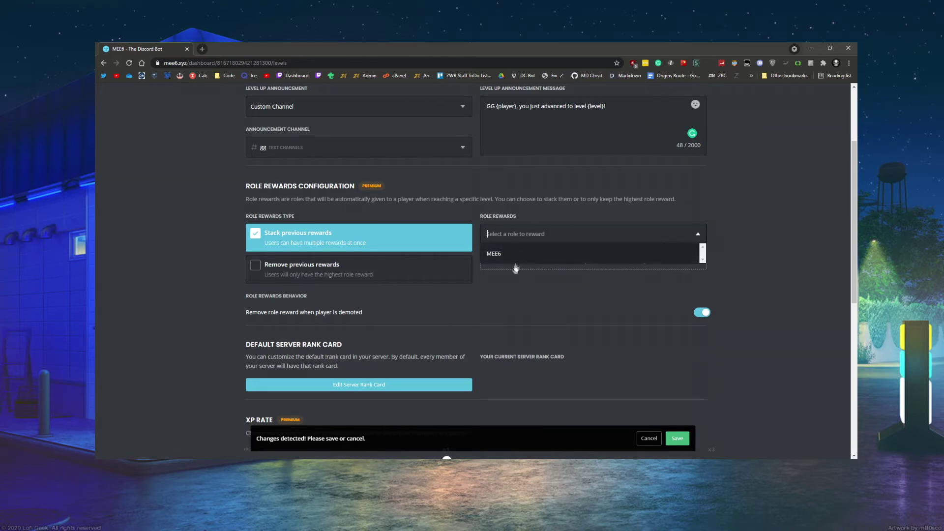
pyautogui.click(529, 214)
pyautogui.click(528, 238)
pyautogui.click(543, 251)
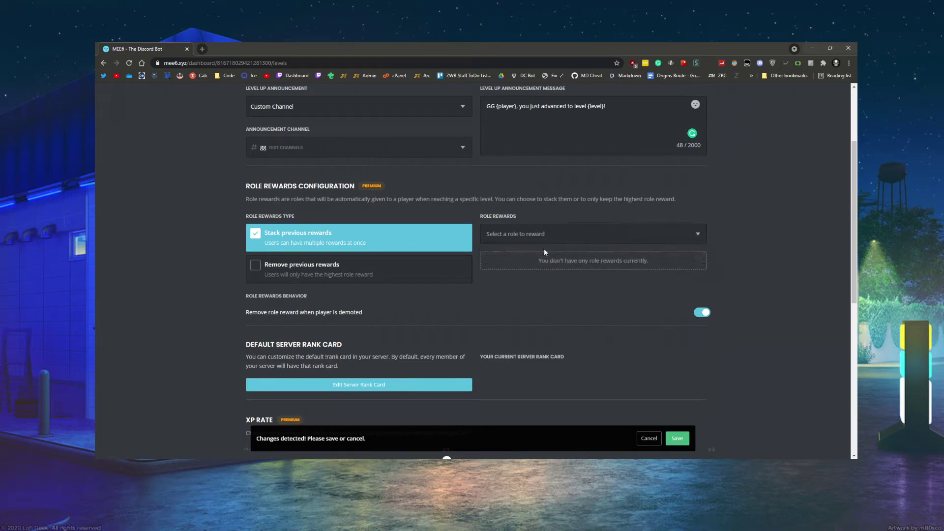
# Step: Compare the two role rewards types and set the type to Remove previous rewards
pyautogui.click(265, 266)
pyautogui.click(263, 242)
pyautogui.click(269, 270)
pyautogui.click(266, 242)
pyautogui.click(266, 267)
pyautogui.click(266, 242)
pyautogui.click(265, 268)
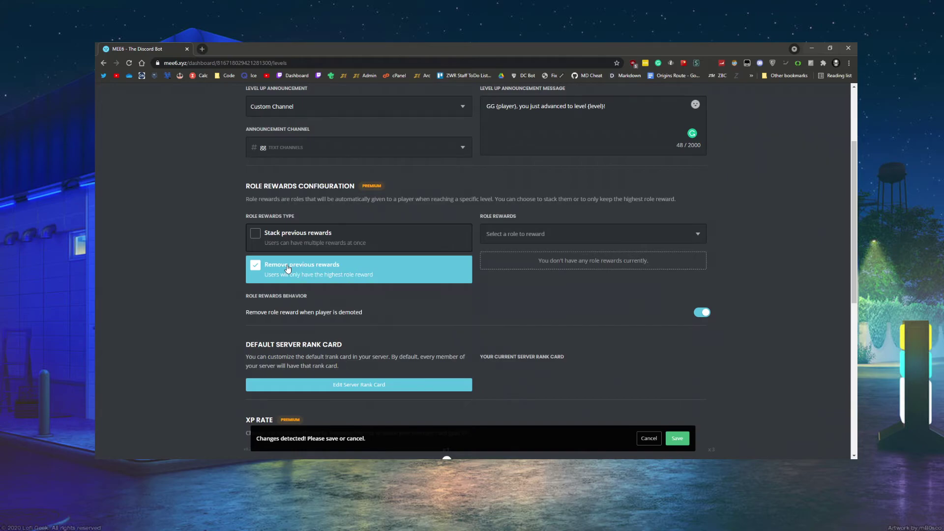
pyautogui.scroll(-5, 439, 179)
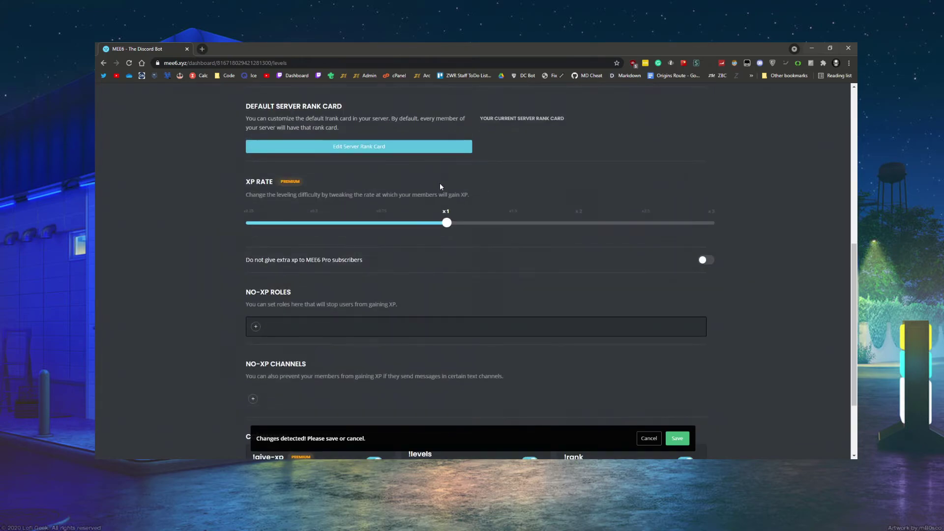
# Step: Open the default server rank card editor to view its options, and close it again
pyautogui.scroll(5, 440, 183)
pyautogui.scroll(-1, 358, 219)
pyautogui.click(375, 345)
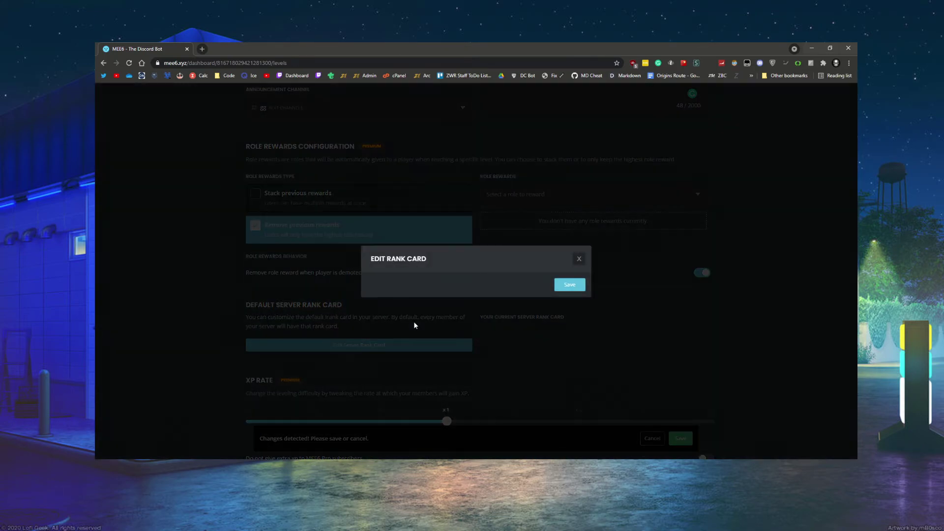
pyautogui.click(570, 285)
pyautogui.click(577, 260)
pyautogui.scroll(-2, 578, 260)
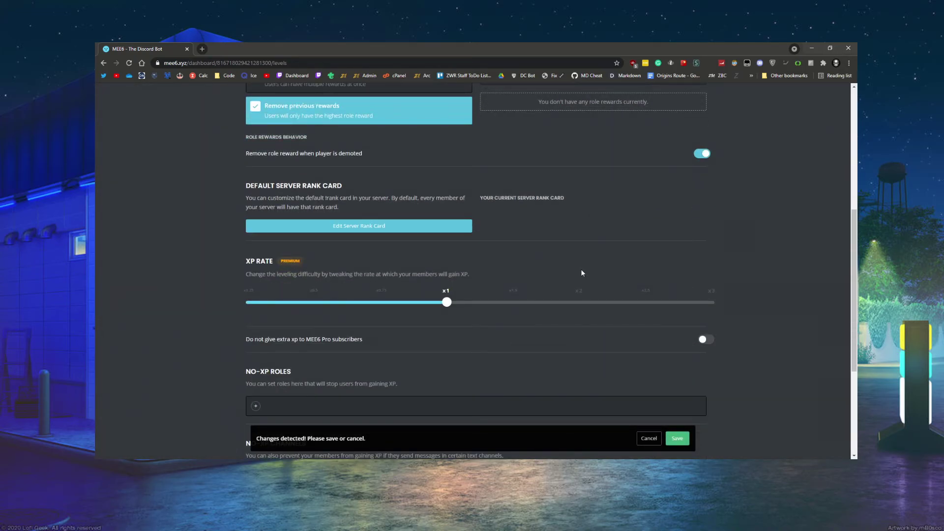
pyautogui.scroll(2, 560, 265)
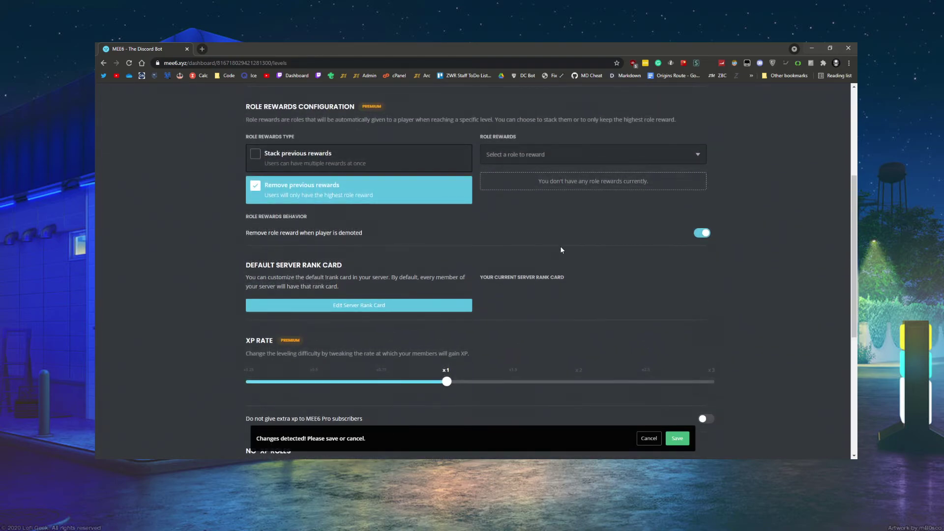
pyautogui.scroll(4, 425, 330)
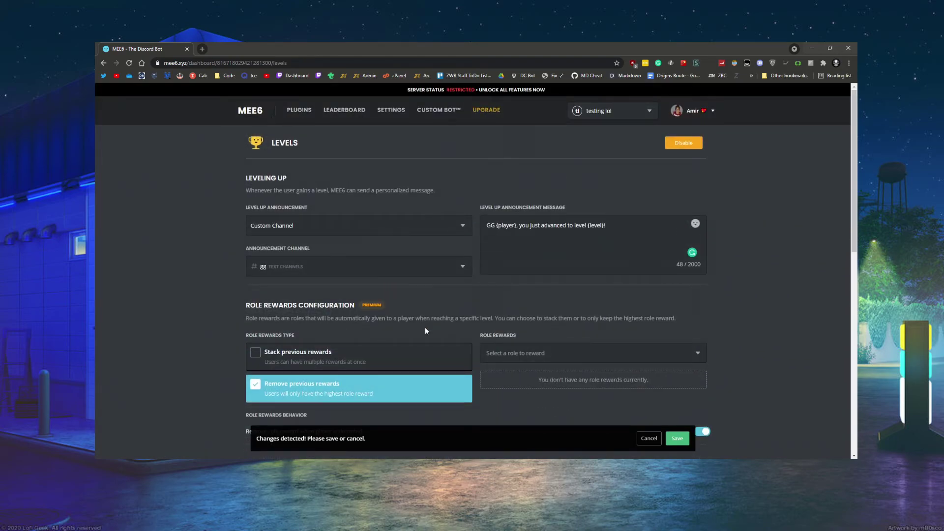
# Step: Disable the Welcome plugin from its settings page and open the Timers plugin from the plugin list
pyautogui.click(292, 111)
pyautogui.click(316, 186)
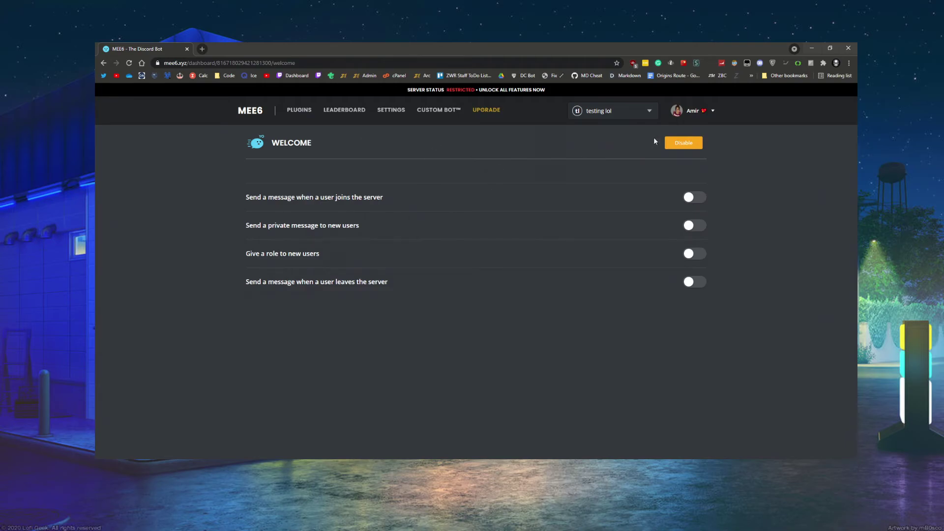
pyautogui.hotkey('alt', 'Left')
pyautogui.click(323, 175)
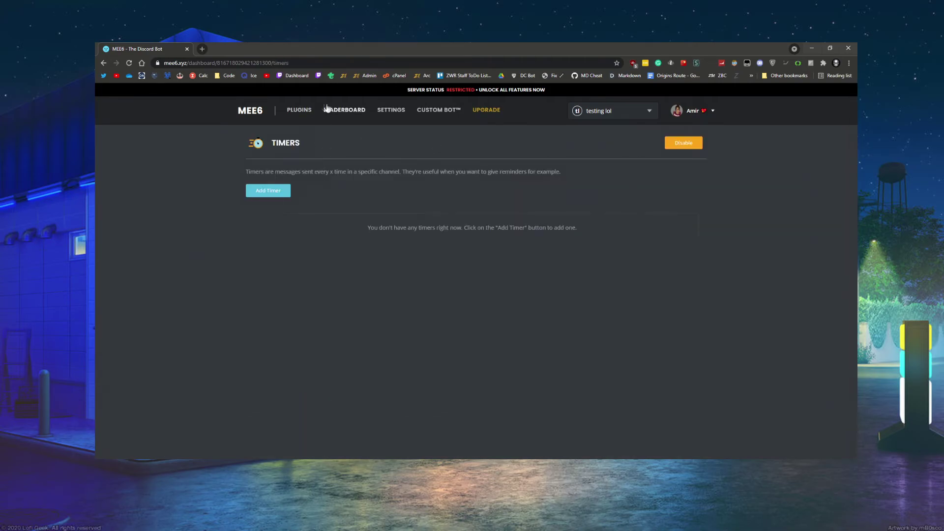
# Step: Enable the Welcome plugin again and turn on the message sent when a user joins the server
pyautogui.click(299, 111)
pyautogui.scroll(-2, 330, 252)
pyautogui.click(470, 219)
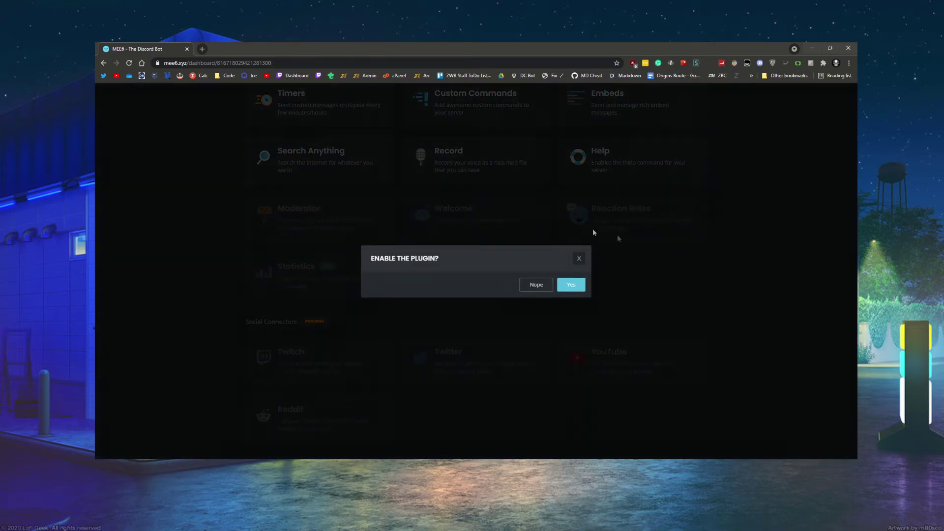
pyautogui.click(570, 287)
pyautogui.click(694, 197)
pyautogui.scroll(-3, 409, 269)
pyautogui.scroll(3, 331, 205)
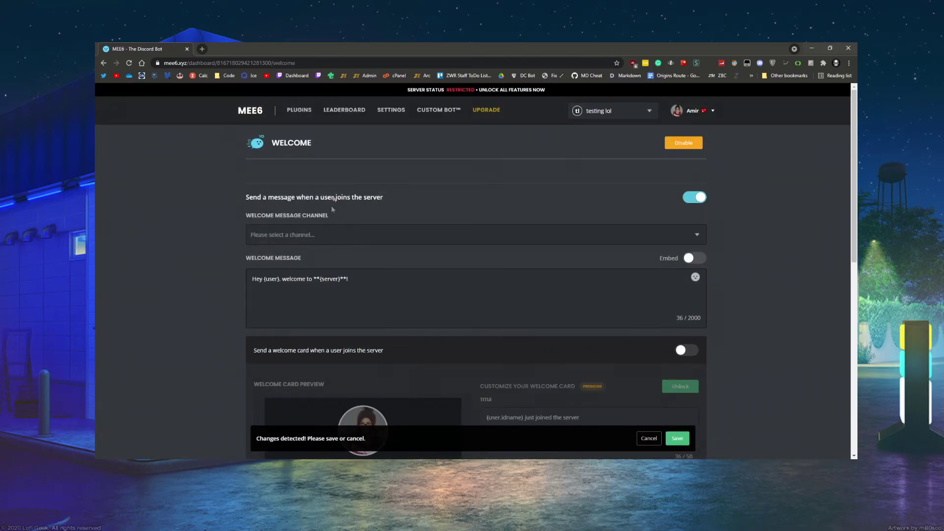
# Step: Open the Levels plugin and switch the "Do not give extra xp to MEE6 Pro subscribers" option on and back off
pyautogui.click(299, 109)
pyautogui.scroll(-4, 314, 275)
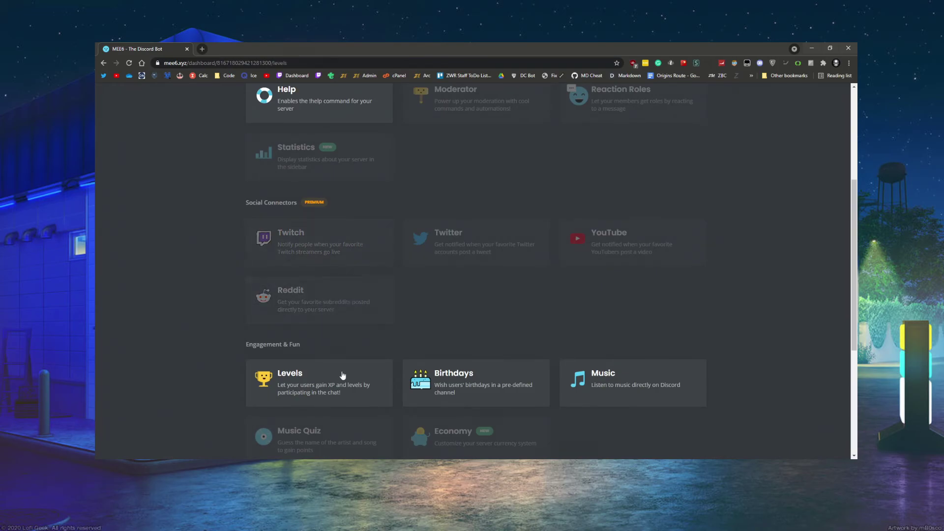
pyautogui.click(343, 375)
pyautogui.scroll(-6, 377, 354)
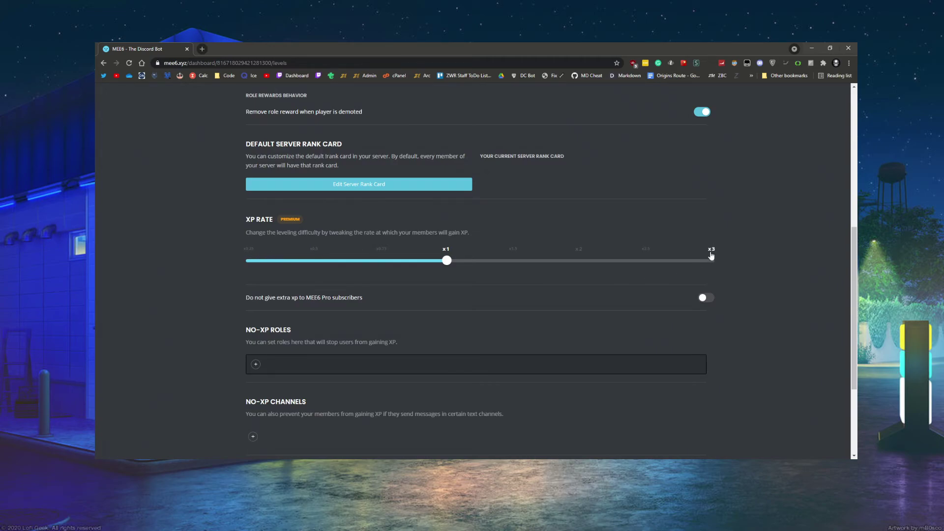
pyautogui.click(706, 299)
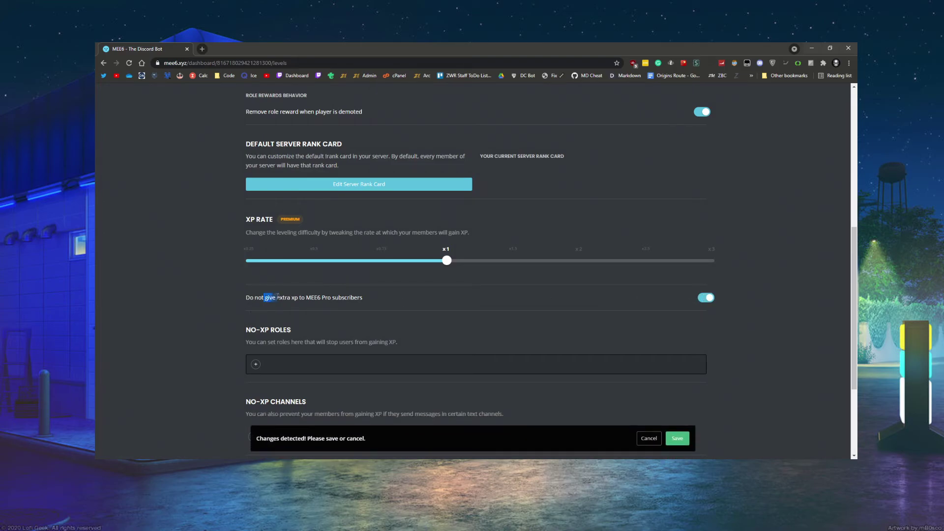
pyautogui.click(706, 298)
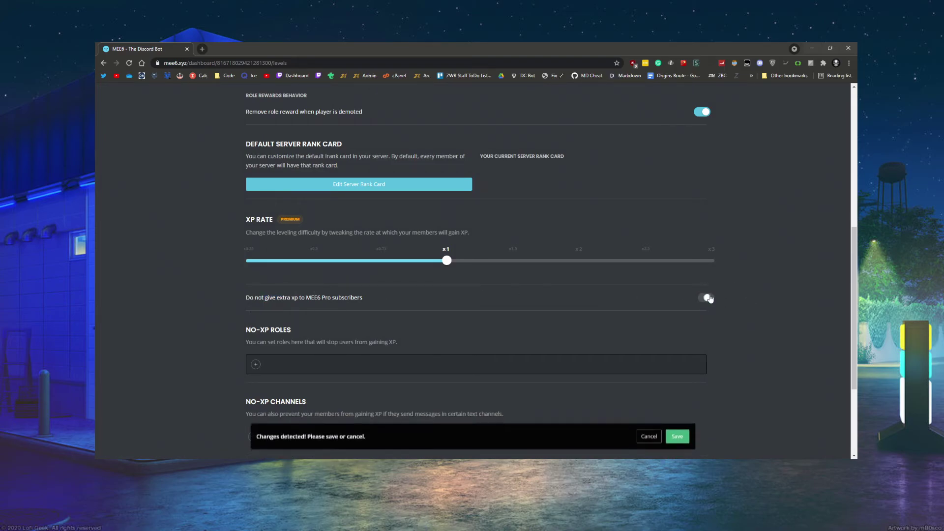
# Step: Check which roles can be chosen as No-XP roles, without adding any
pyautogui.scroll(-2, 575, 250)
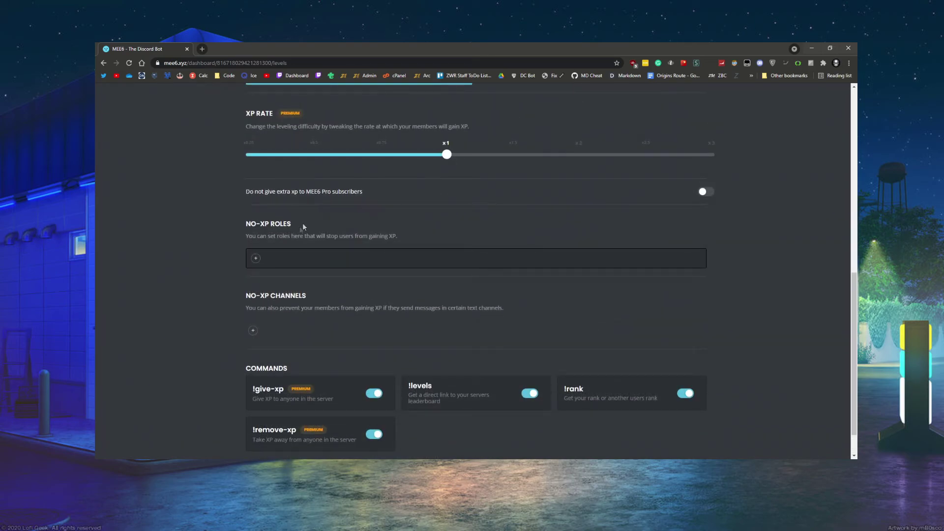
pyautogui.click(255, 258)
pyautogui.click(413, 291)
pyautogui.click(255, 258)
pyautogui.click(249, 248)
# Step: Check which text channels can be chosen as No-XP channels, without adding any
pyautogui.scroll(-1, 361, 286)
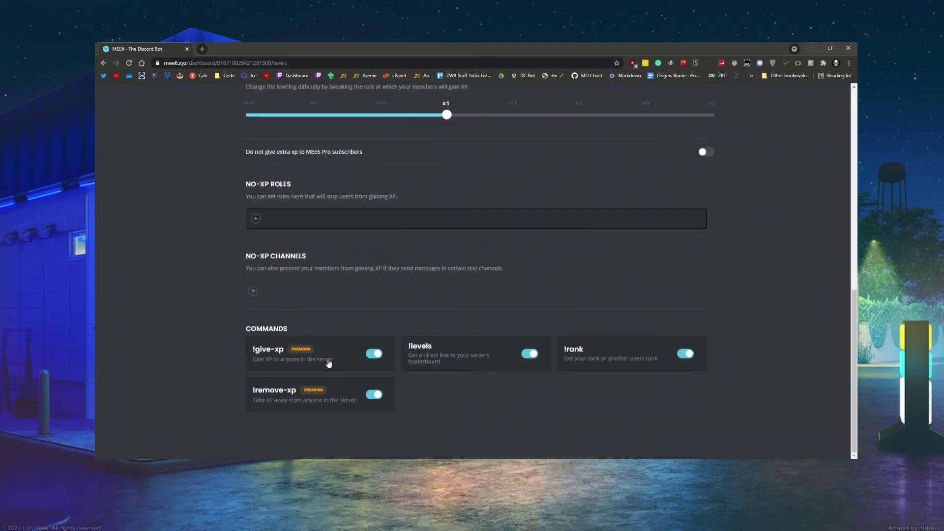
pyautogui.click(252, 290)
pyautogui.click(350, 303)
pyautogui.click(253, 290)
pyautogui.click(348, 311)
pyautogui.click(253, 290)
pyautogui.click(368, 313)
pyautogui.click(253, 291)
pyautogui.click(344, 312)
# Step: View the !levels command's role, channel and cooldown settings, close them, and try the !levels and !rank command switches, leaving both enabled
pyautogui.click(450, 352)
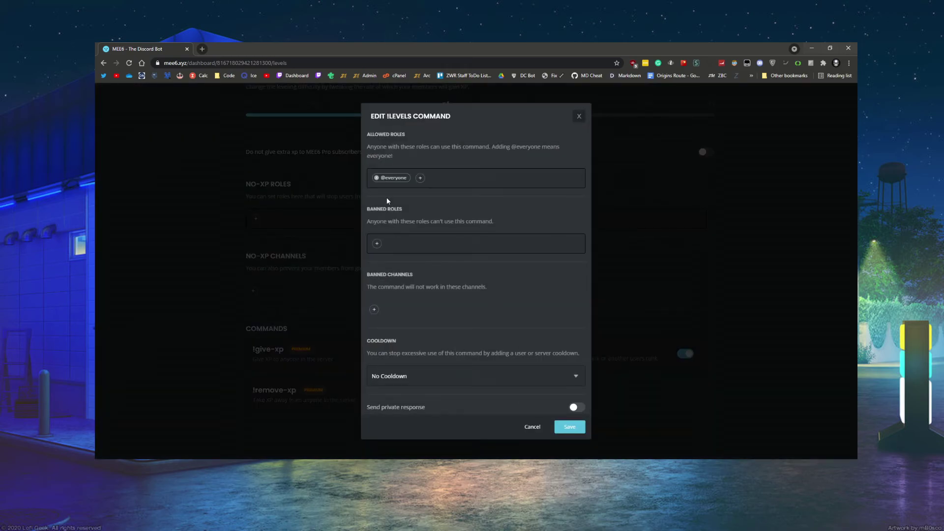
pyautogui.click(616, 277)
pyautogui.click(529, 353)
pyautogui.click(685, 353)
pyautogui.click(529, 354)
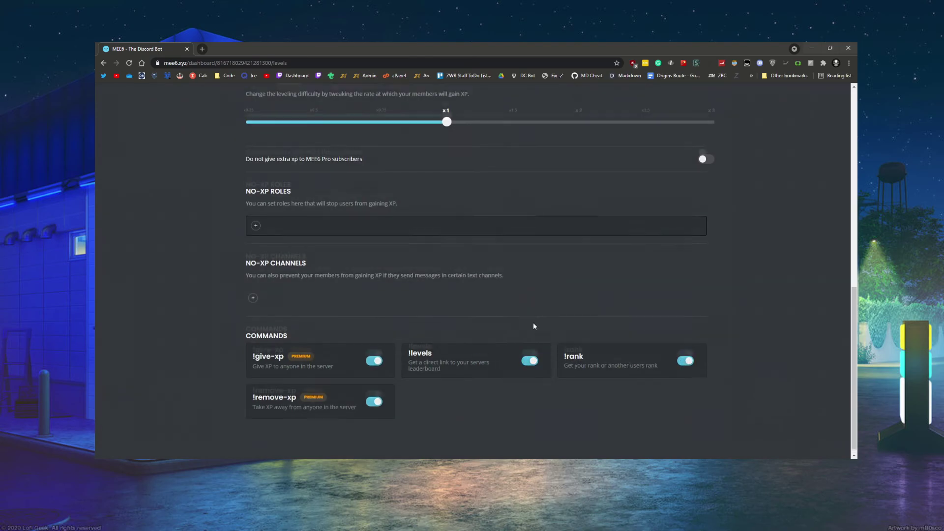
# Step: Return to the plugin list, try to edit the bot's username under Customize Your Bot, and decline the premium upgrade
pyautogui.scroll(15, 533, 324)
pyautogui.click(300, 111)
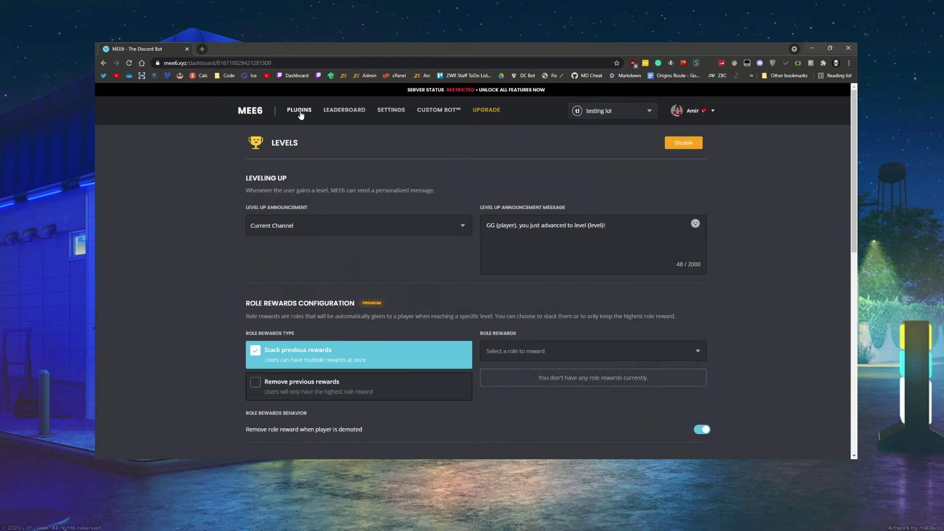
pyautogui.scroll(-8, 428, 266)
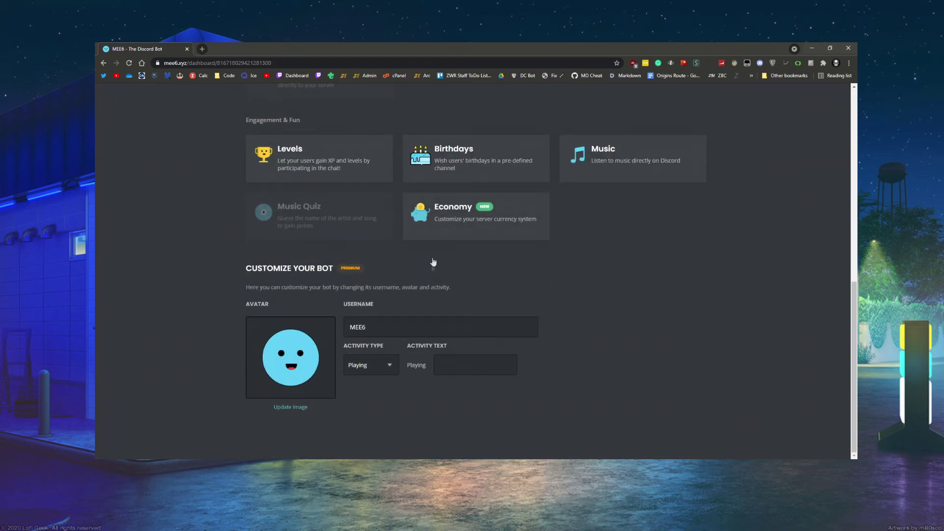
pyautogui.click(400, 333)
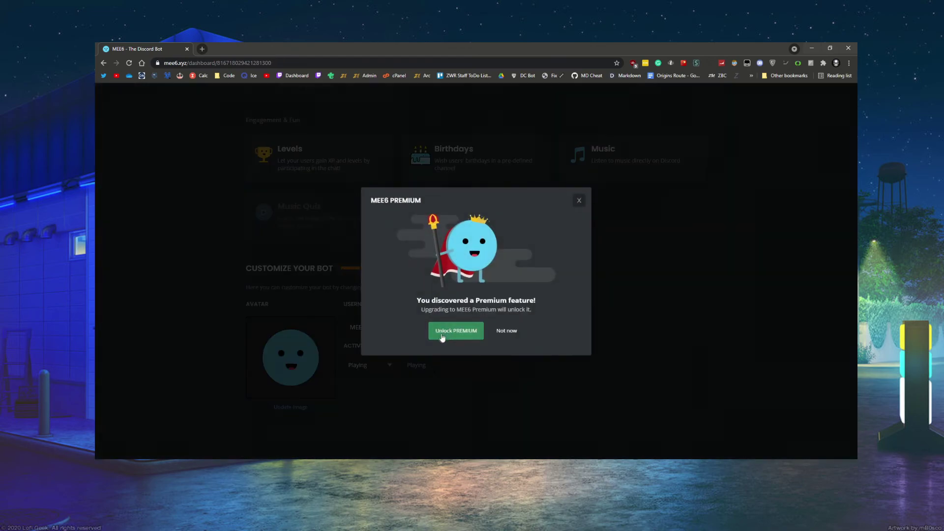
pyautogui.click(505, 330)
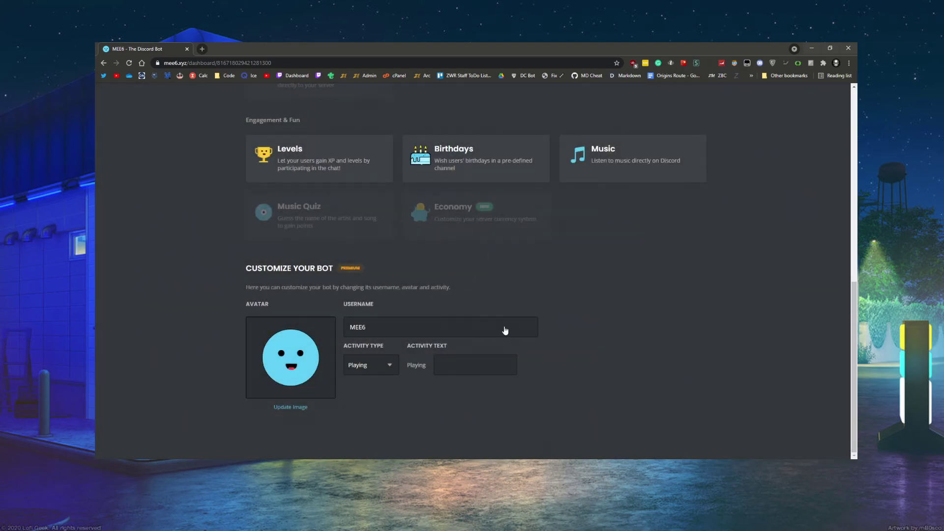
pyautogui.scroll(10, 505, 330)
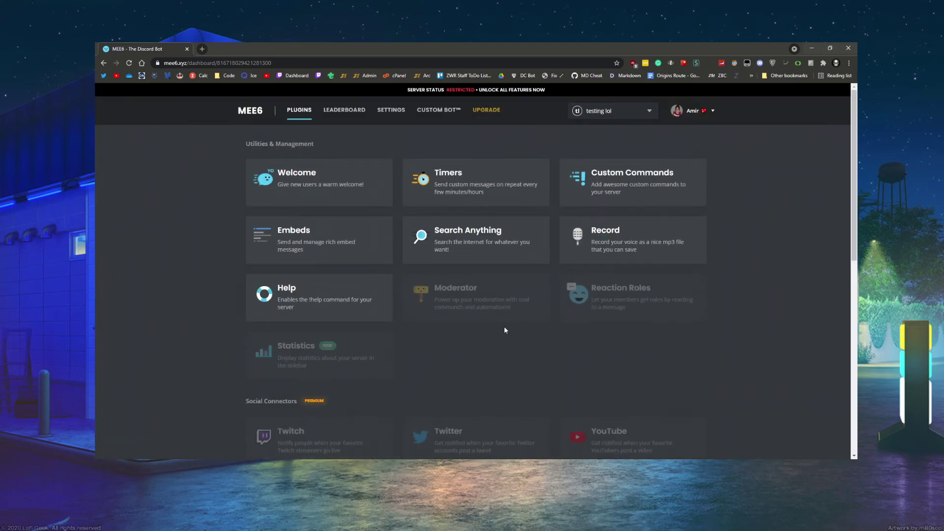